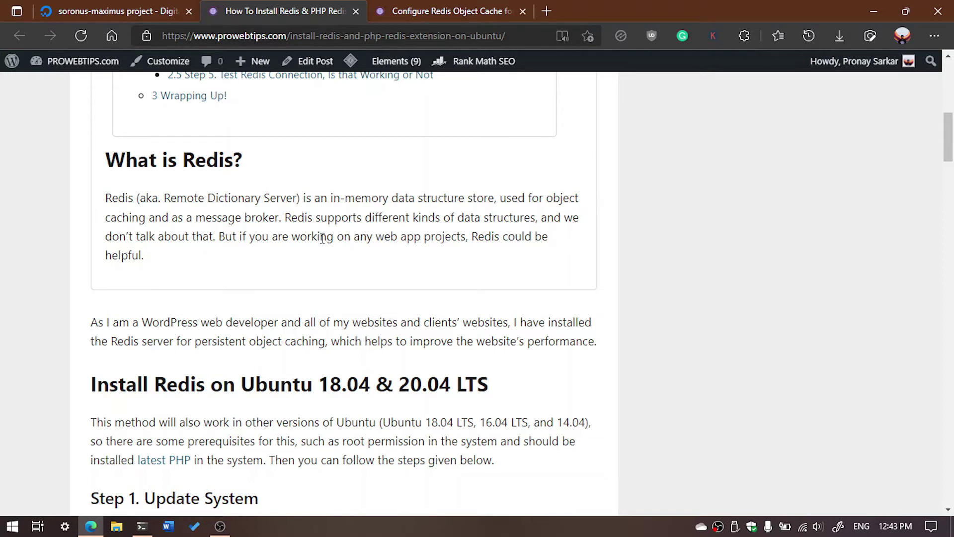
- Bring the root SSH terminal session to the front over the Redis tutorial article
left_click(142, 528)
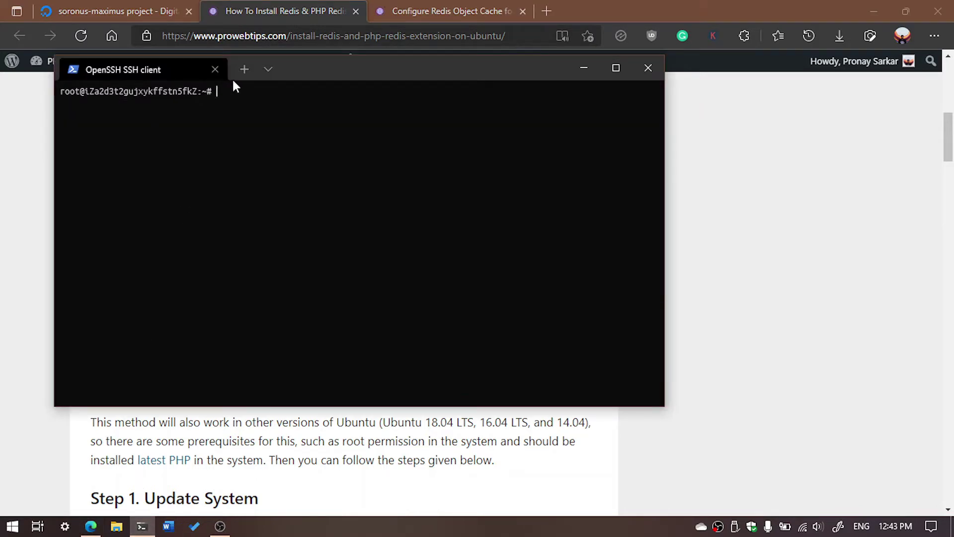
- Run redis-cli to check whether the Redis client exists, then clear the screen
left_click_drag(398, 81, 467, 112)
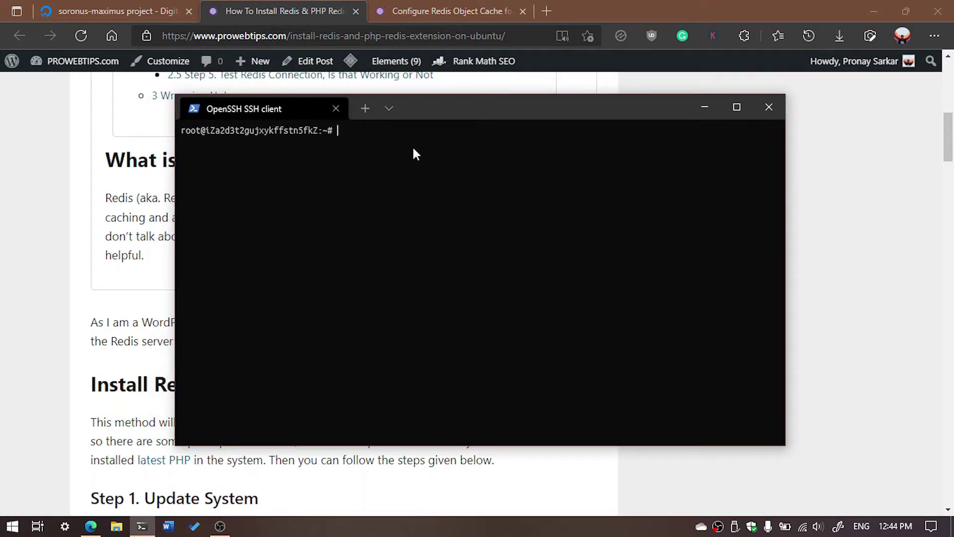
type("redis-cli")
key("Return")
type("clear")
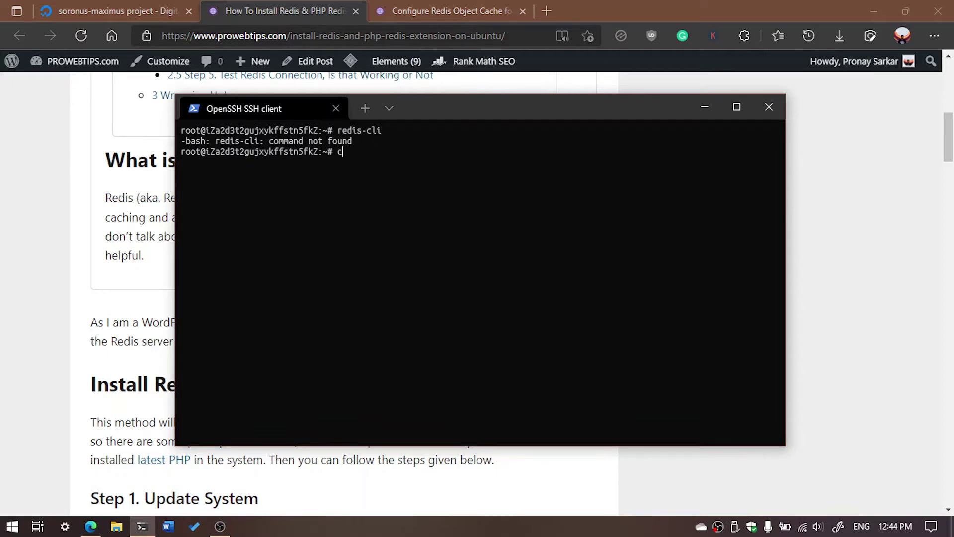
key("Return")
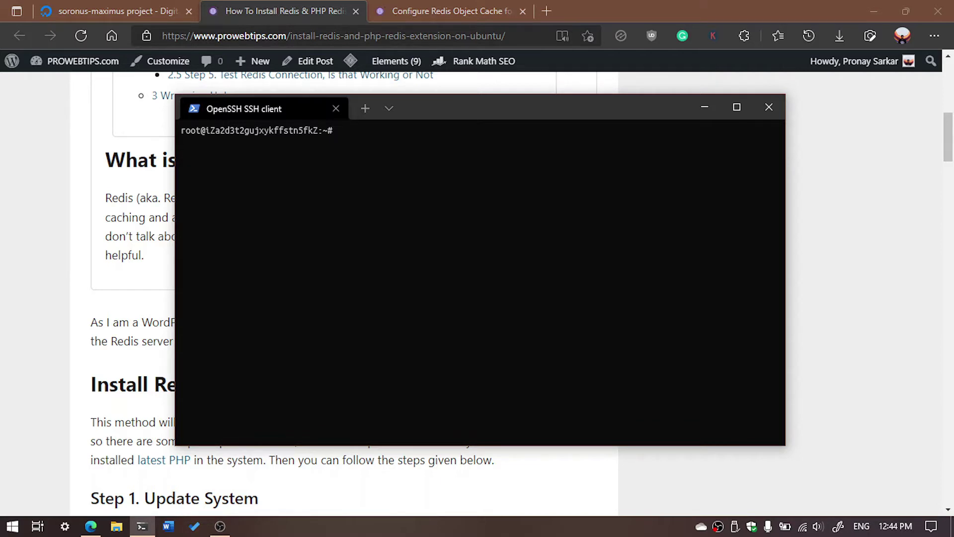
- Run 'service redis status' to confirm no redis service exists, then clear the screen
type("service redis status")
key("Return")
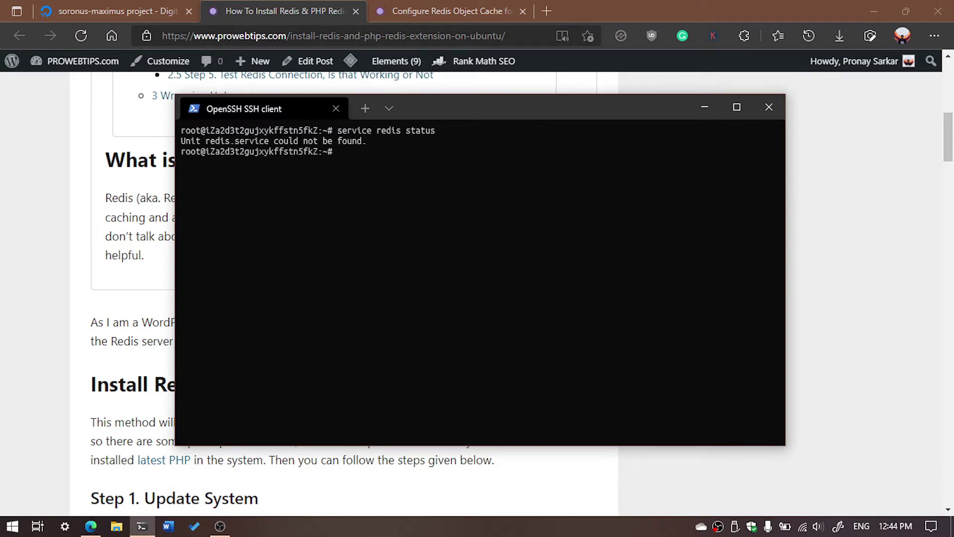
type("clear")
key("Return")
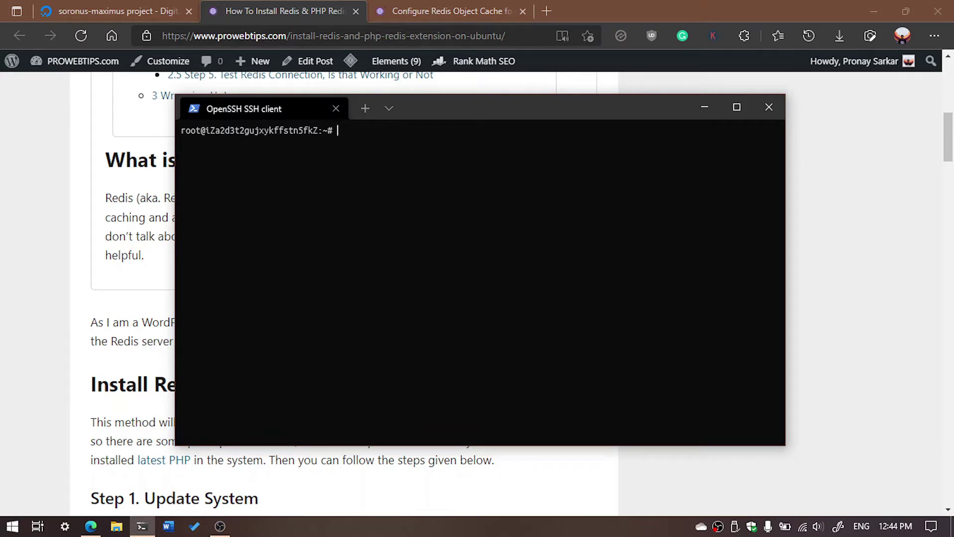
left_click_drag(446, 114, 601, 120)
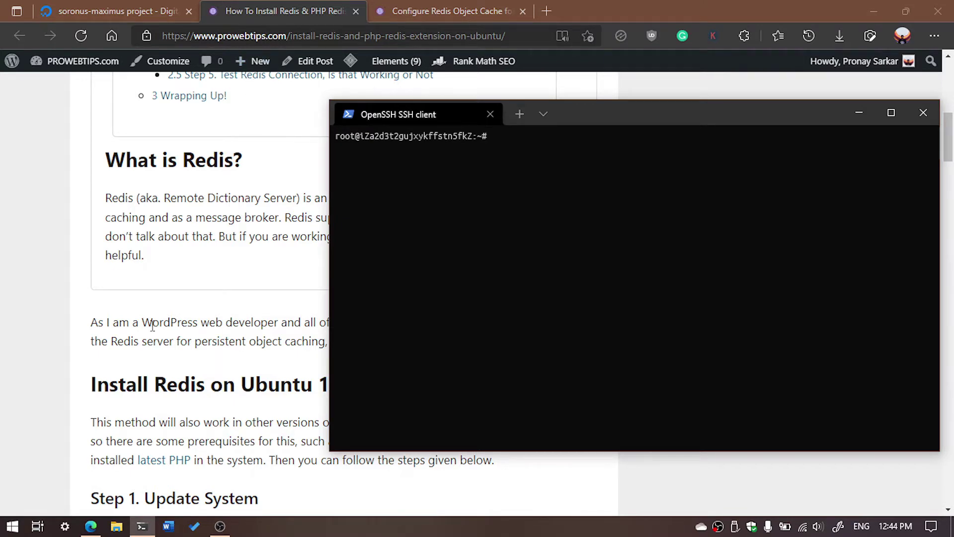
left_click(157, 304)
- Run the article's 'sudo apt update && apt upgrade' command on the server
scroll(157, 305, "down", 5)
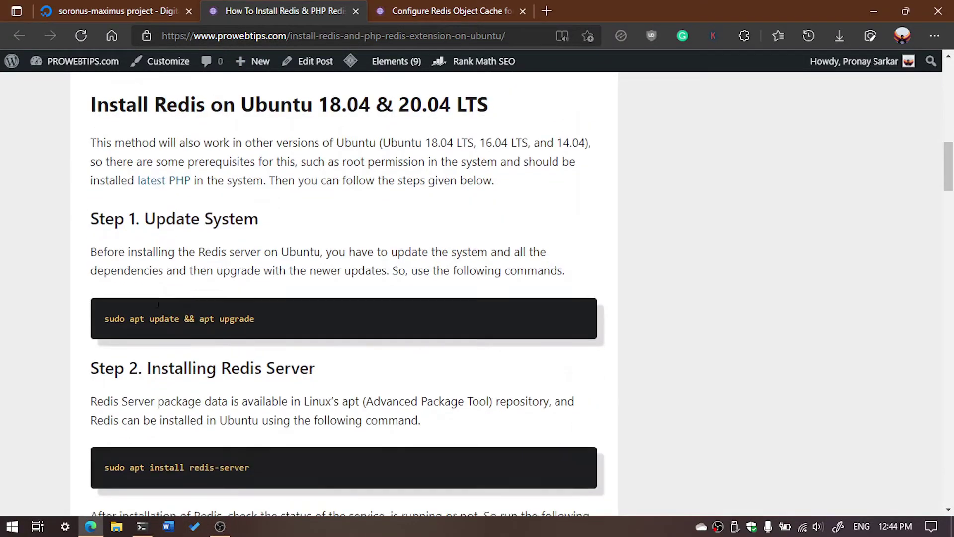
scroll(149, 304, "down", 1)
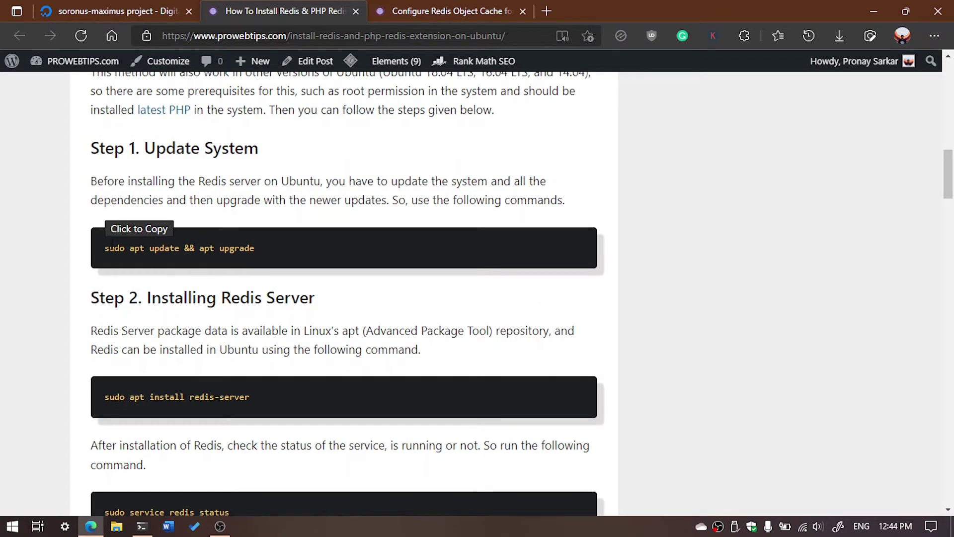
left_click(217, 253)
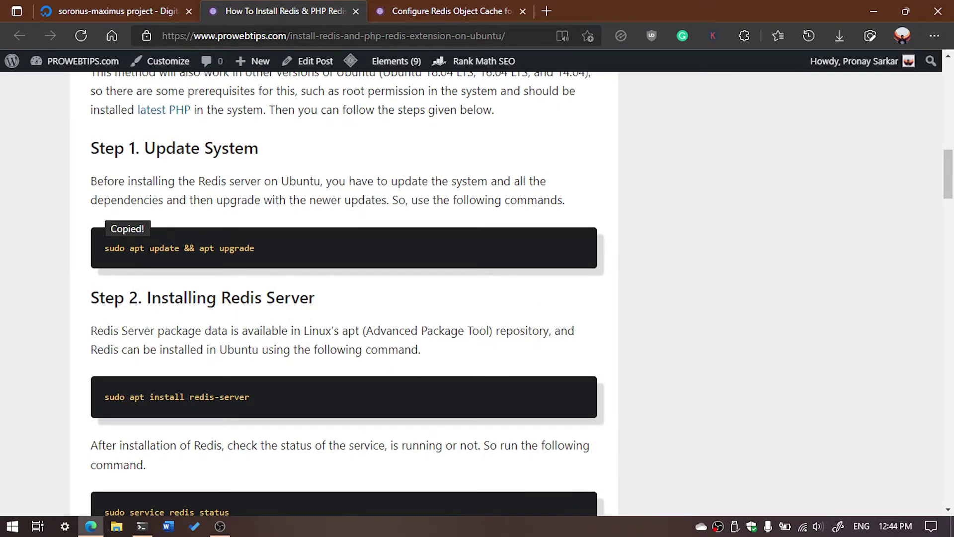
left_click(141, 527)
right_click(571, 273)
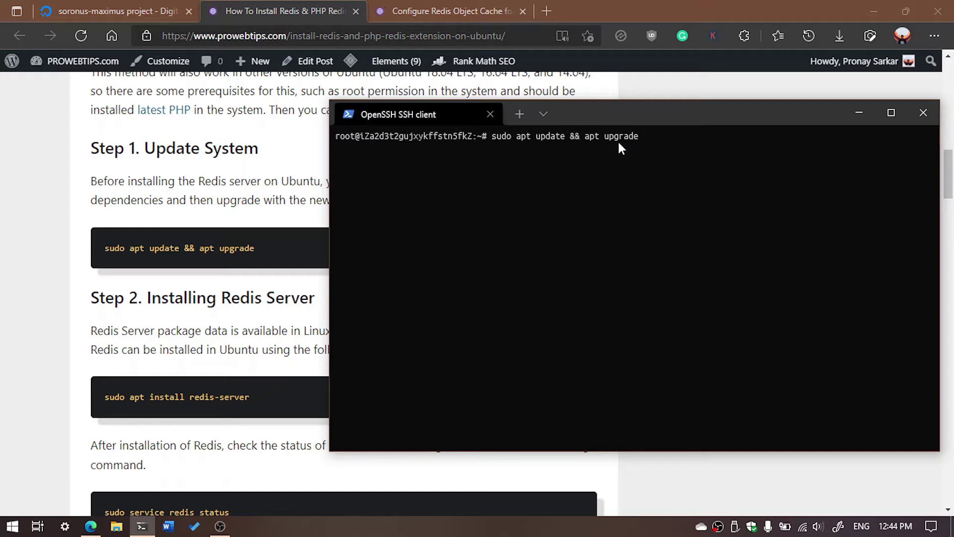
key("Return")
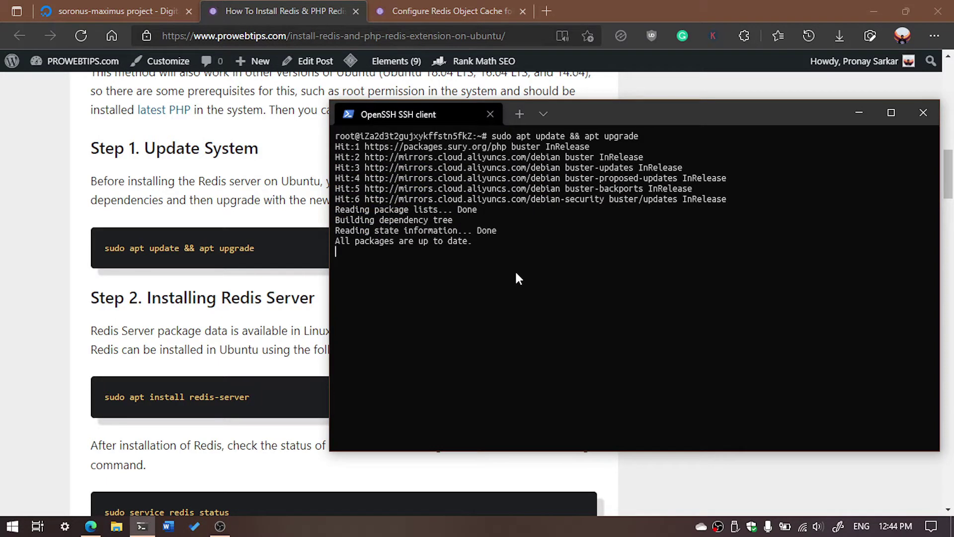
- Install redis-server with 'sudo apt install redis-server', confirm with Y, and clear the screen
left_click(182, 316)
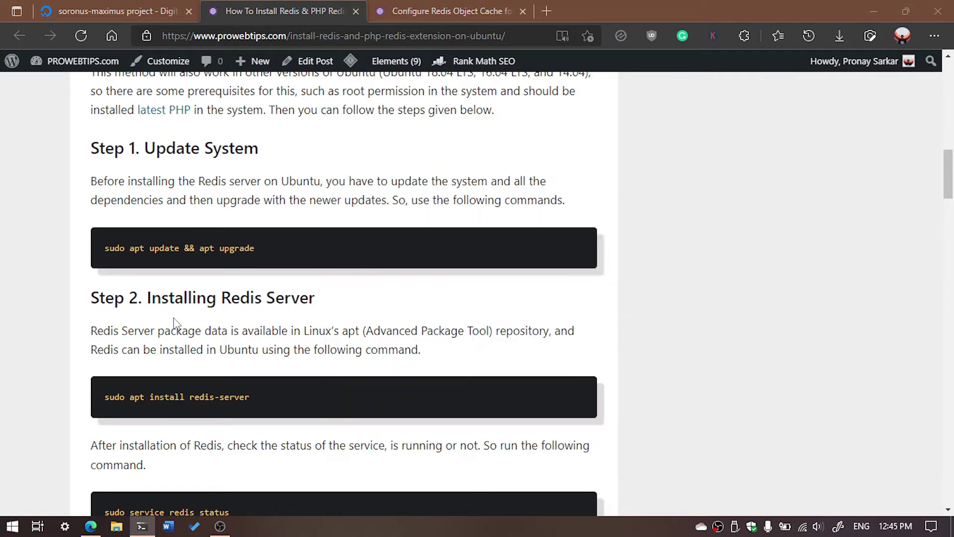
scroll(180, 318, "down", 3)
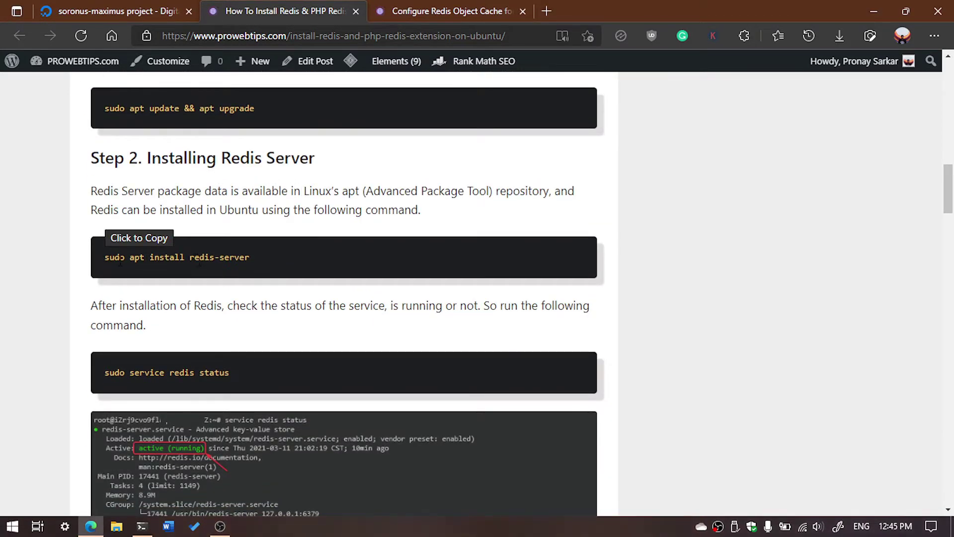
left_click(139, 263)
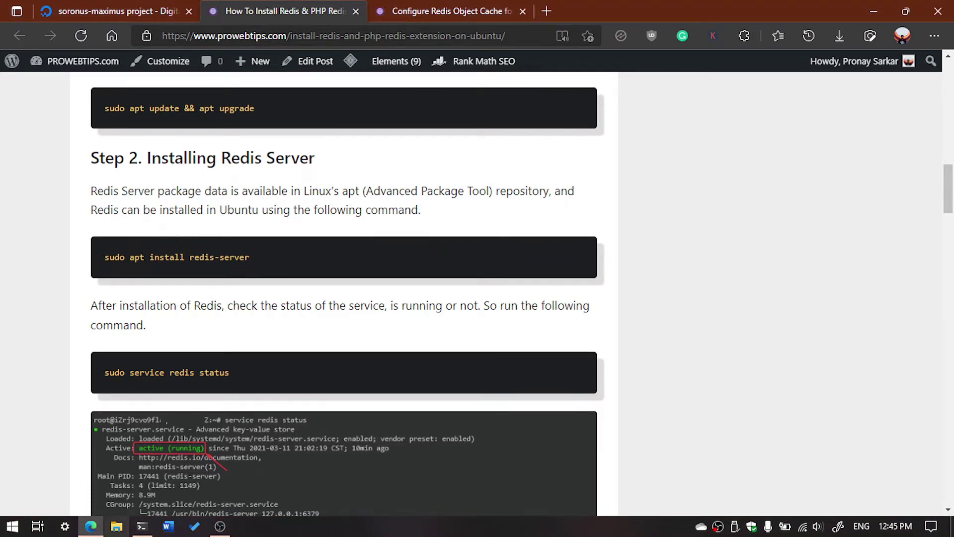
left_click(148, 532)
key("ctrl+v")
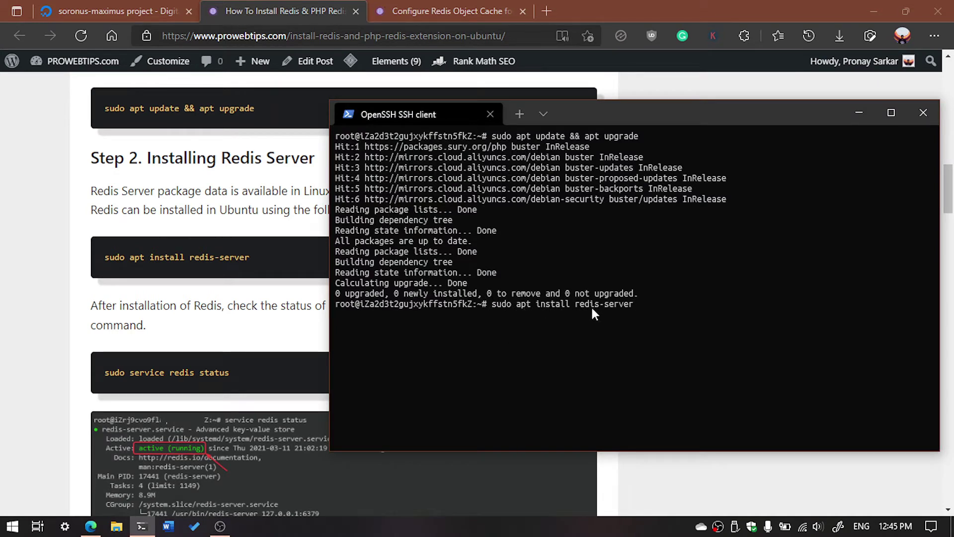
key("Return")
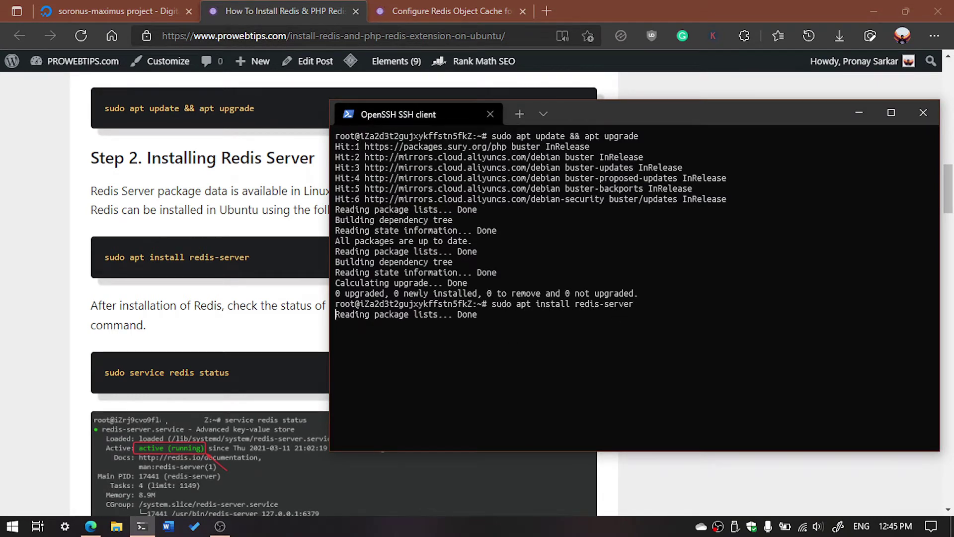
scroll(457, 463, "down", 3)
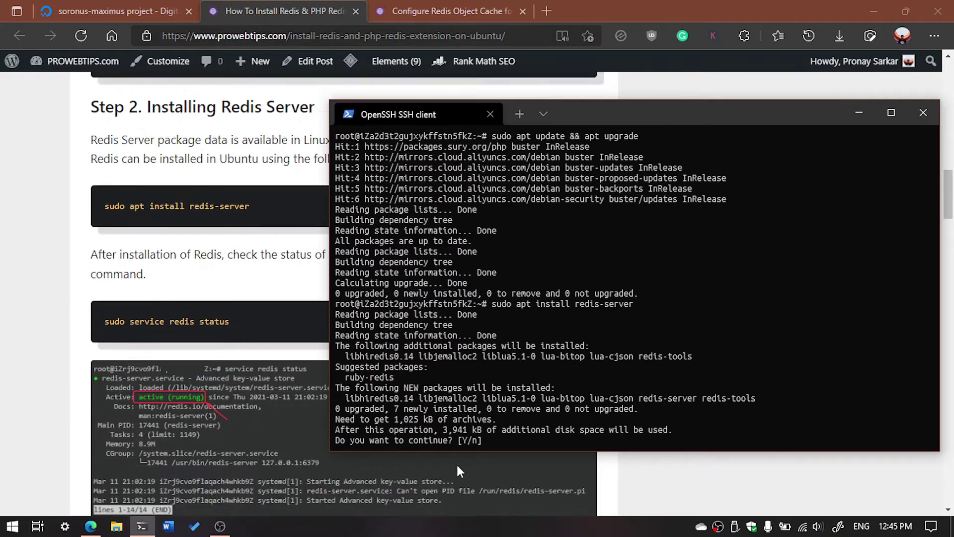
type("Y")
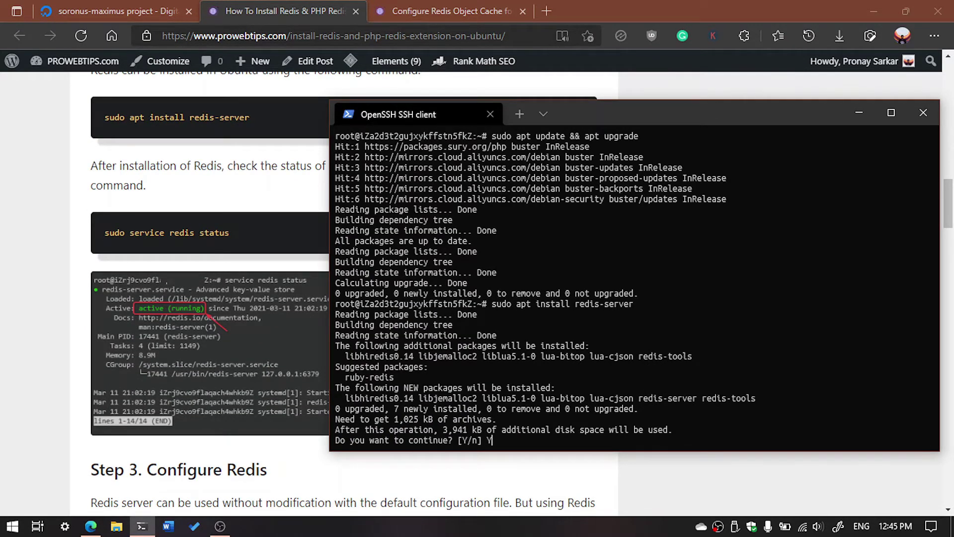
key("Return")
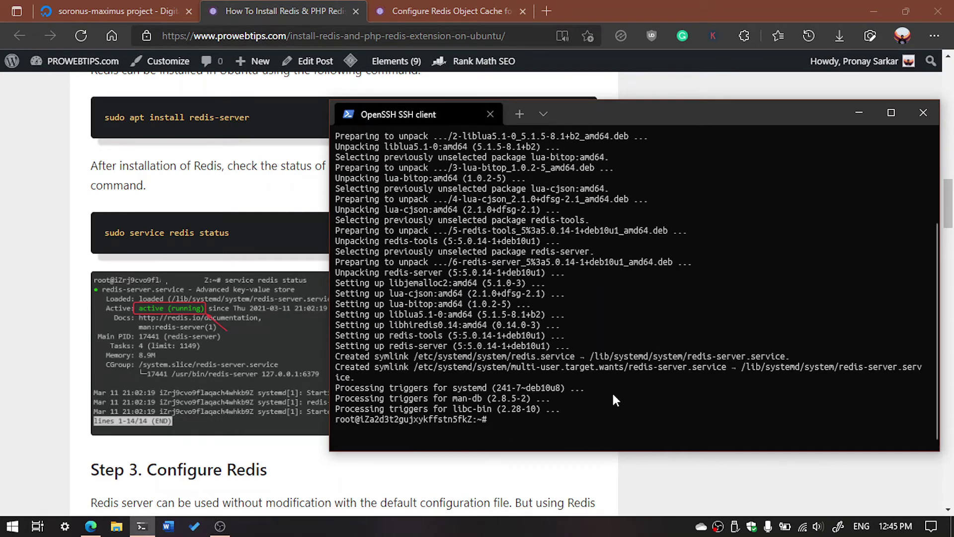
type("clear")
key("Return")
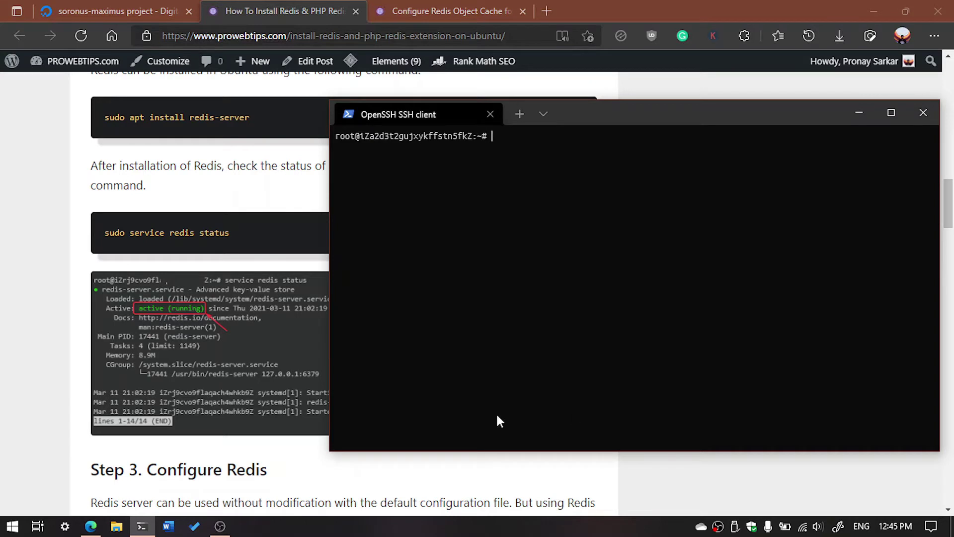
- Run 'sudo service redis status' to confirm Redis is active (running), then scroll the article to Step 4
left_click(89, 228)
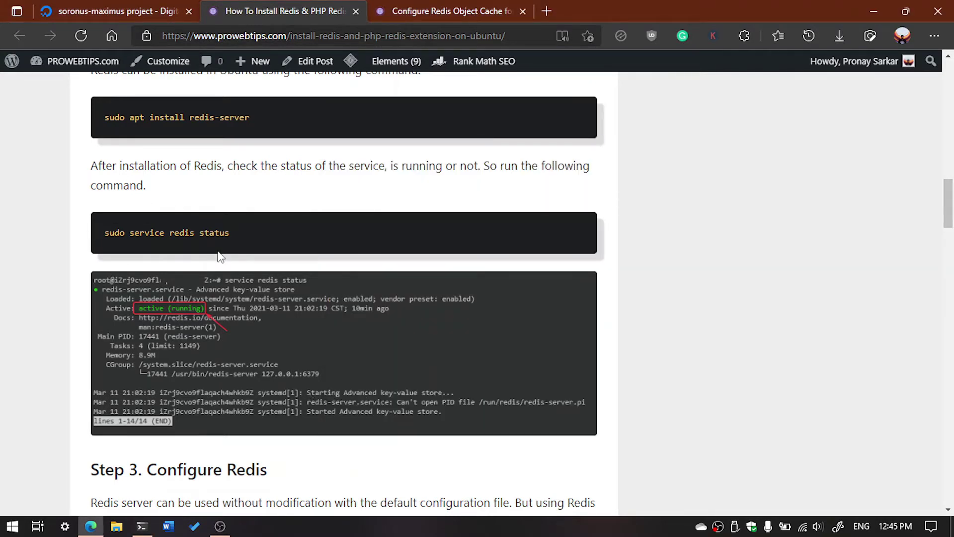
left_click(142, 526)
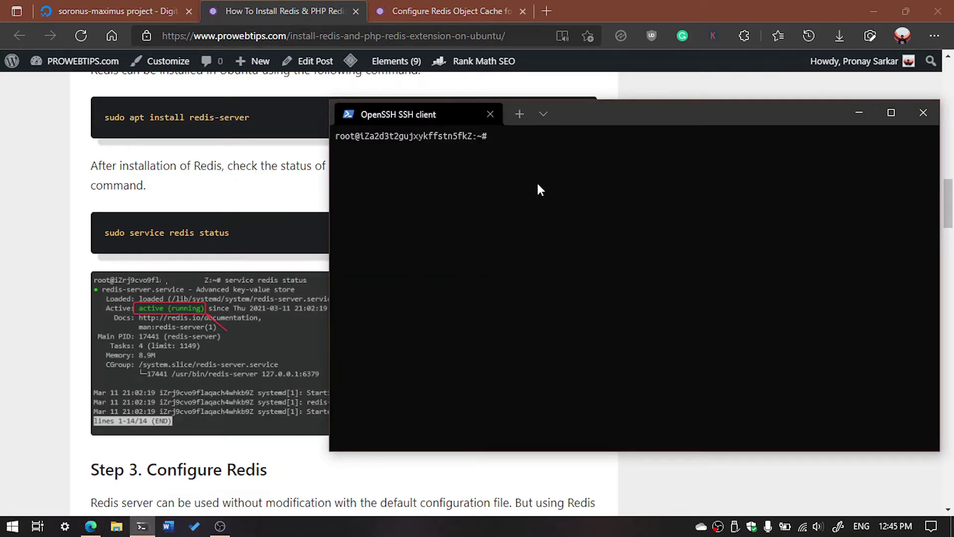
key("ctrl+v")
key("Return")
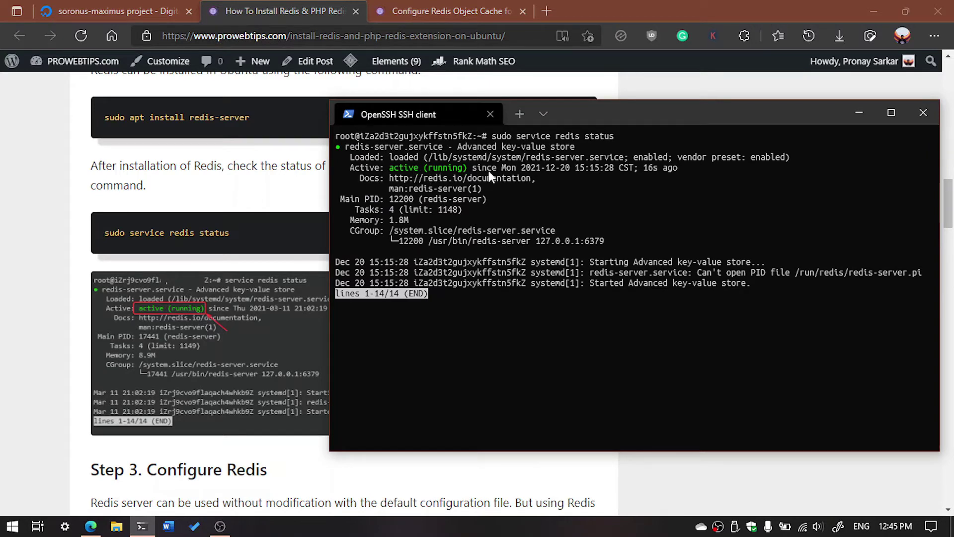
left_click(226, 276)
scroll(227, 275, "down", 10)
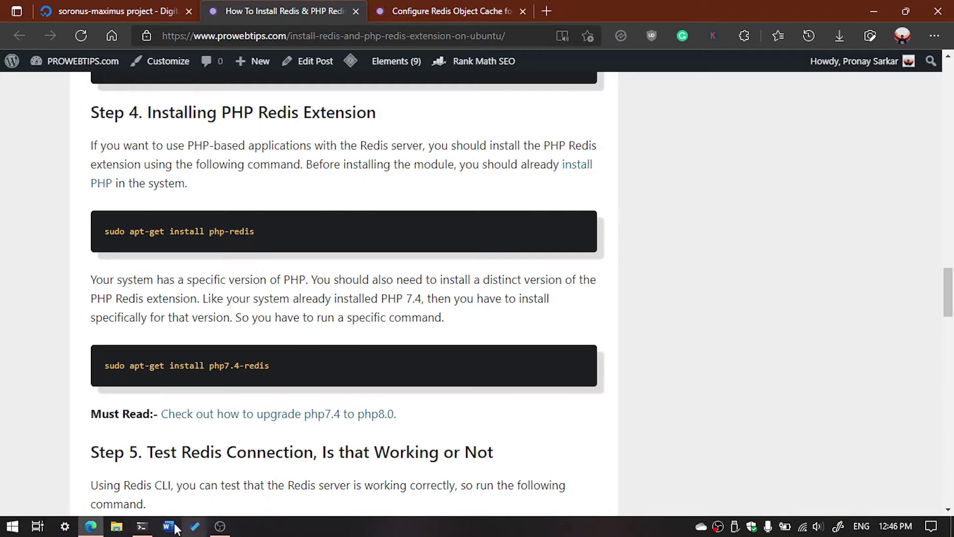
left_click(141, 526)
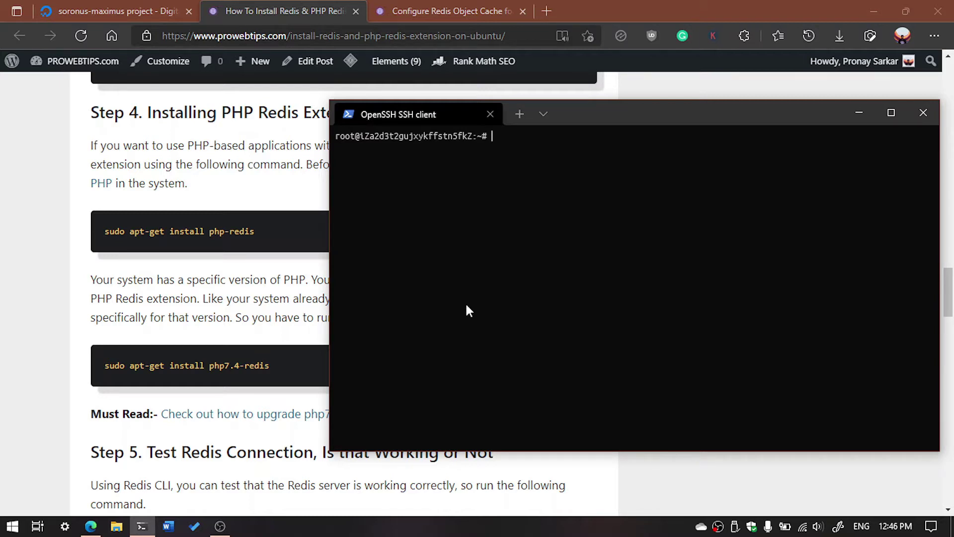
- Check the PHP version with php -v (8.0.13), clear, and bring the Step 4 php-redis guide forward
type("php -v")
key("Return")
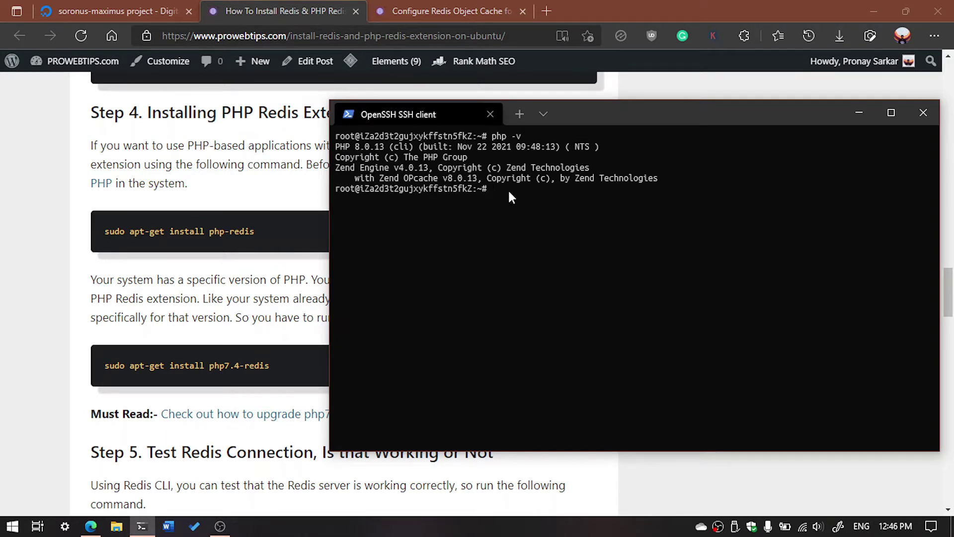
type("clear")
key("Return")
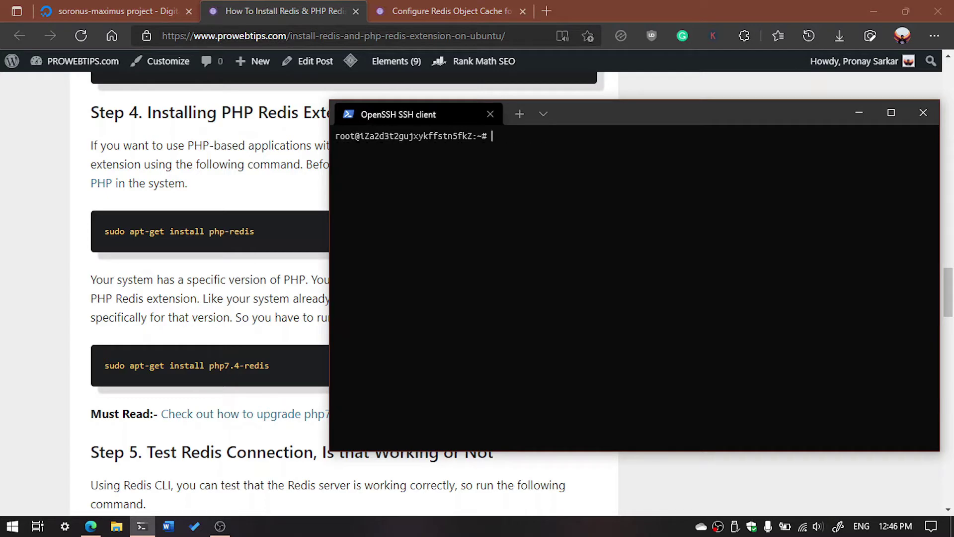
scroll(367, 268, "down", 1)
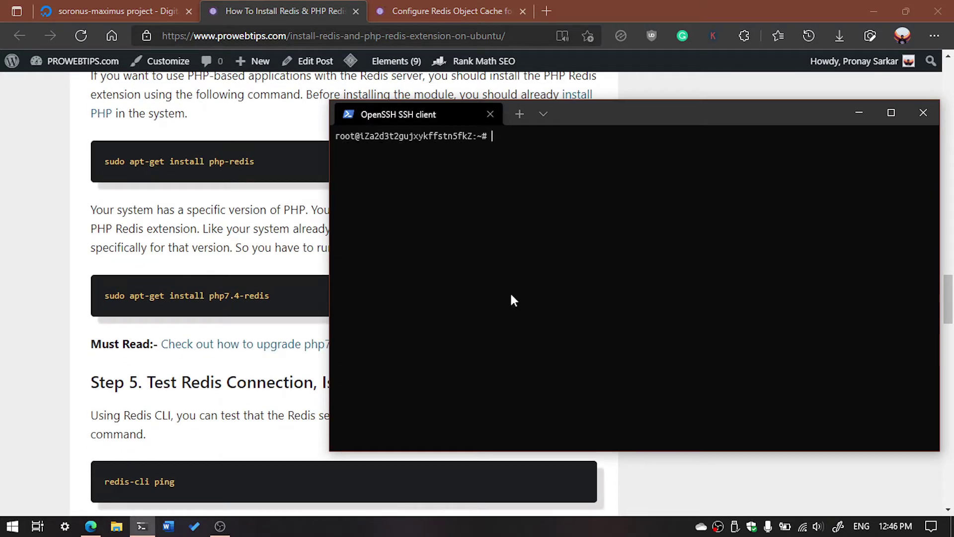
left_click_drag(648, 117, 700, 156)
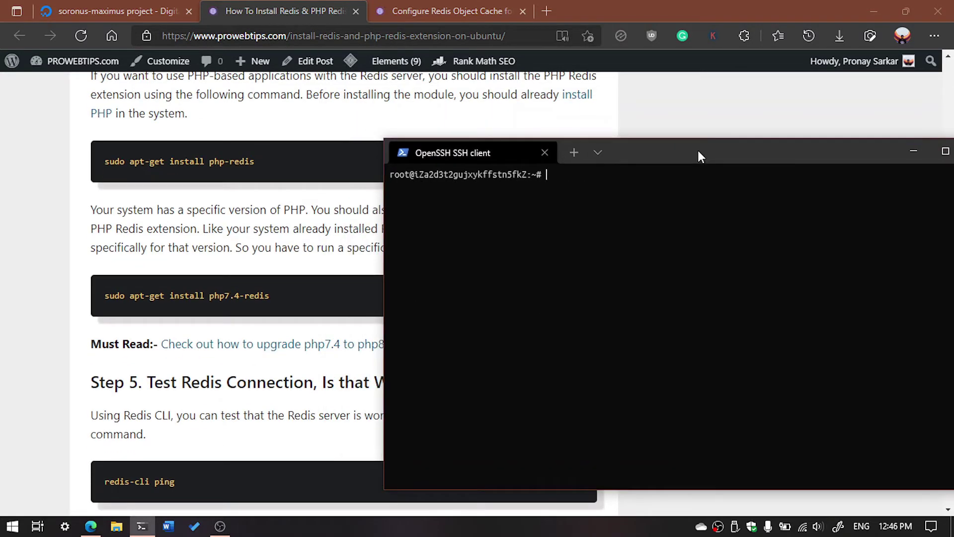
left_click(280, 218)
scroll(343, 272, "up", 1)
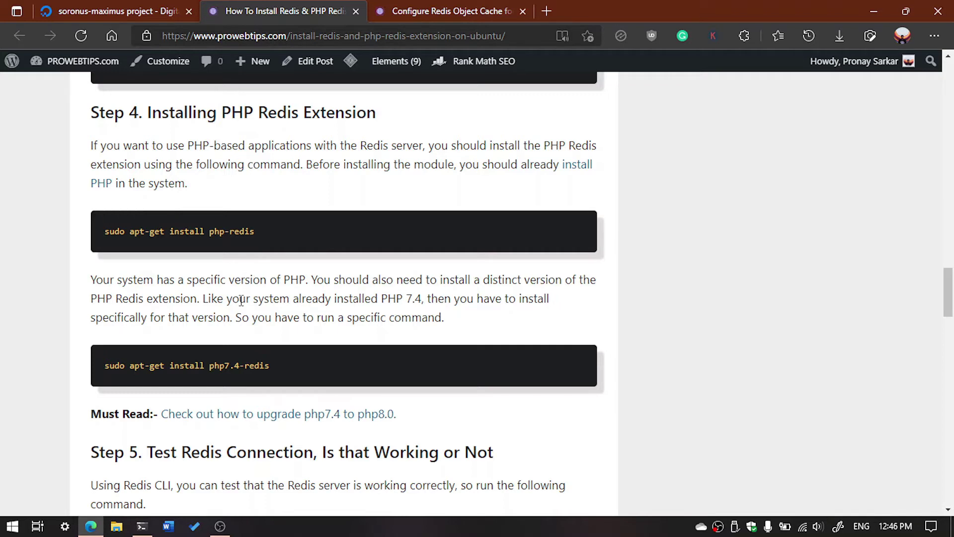
- Install the extension with 'sudo apt install php8.0-redis', confirming the prompt with Y
scroll(244, 374, "down", 1)
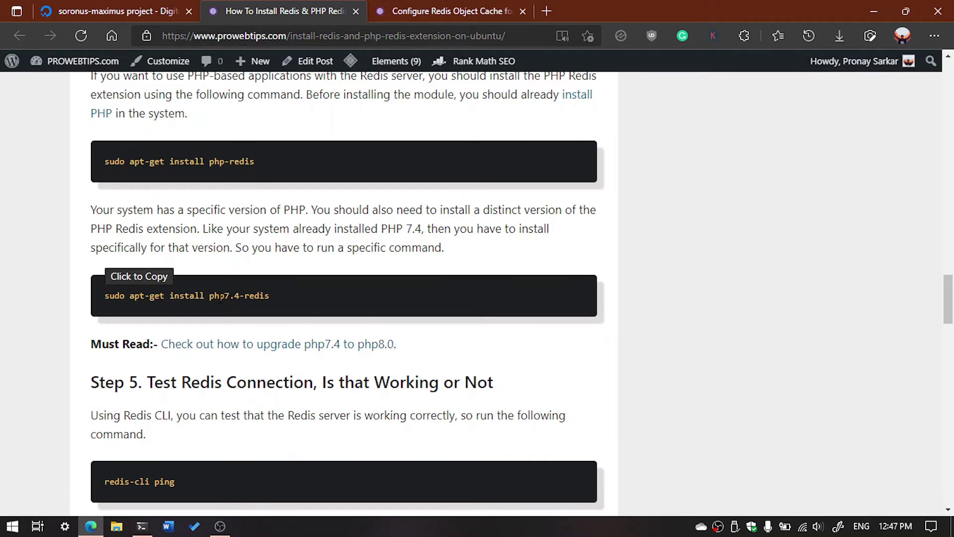
key("alt+Tab")
type("su")
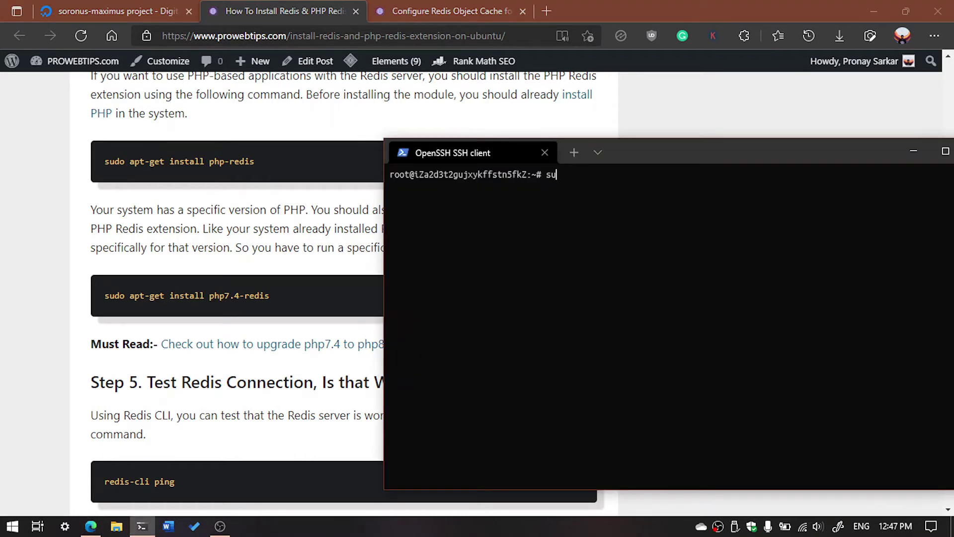
type("do apt install php8.0")
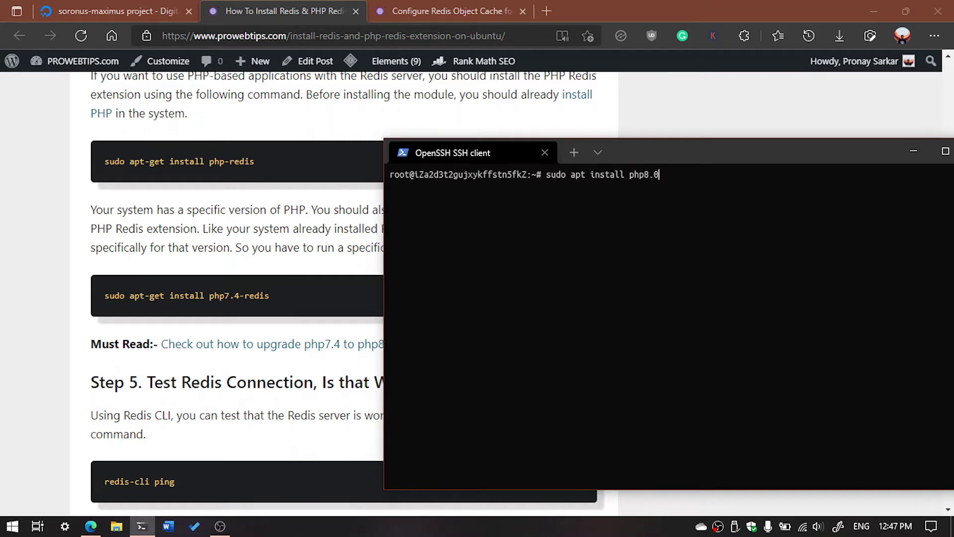
type("-redis")
key("Return")
type("Y")
key("Return")
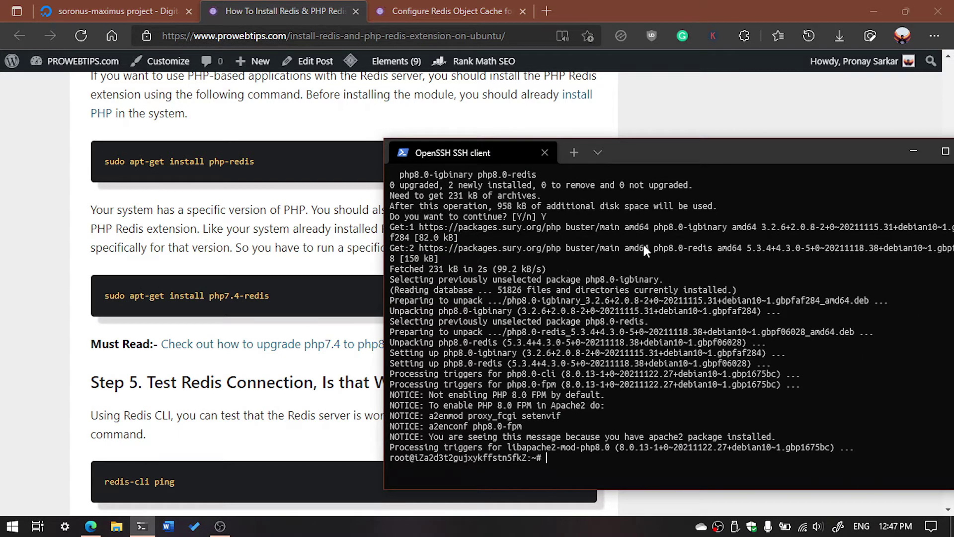
left_click_drag(688, 142, 521, 88)
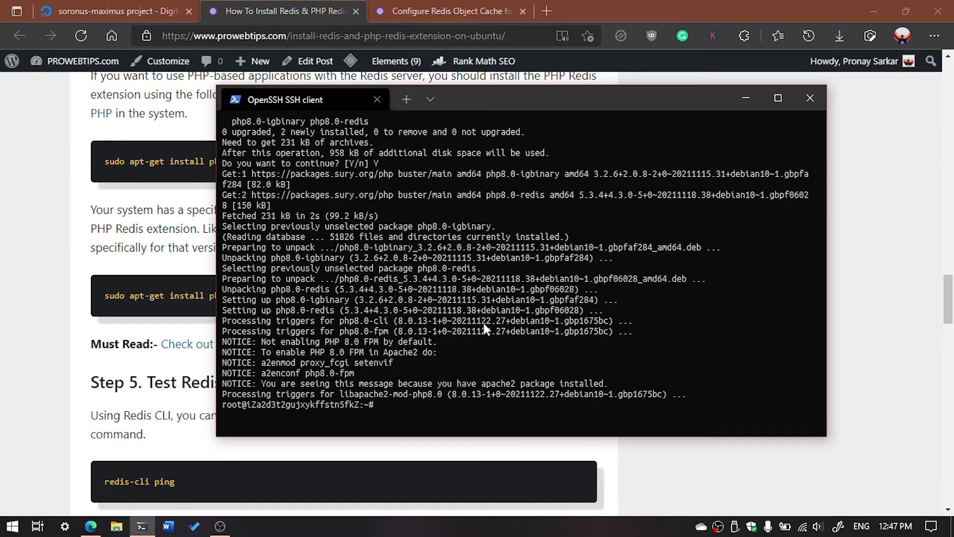
- List PHP modules with php -m, find redis in the output, then clear the screen
type("clear")
key("Return")
type("php")
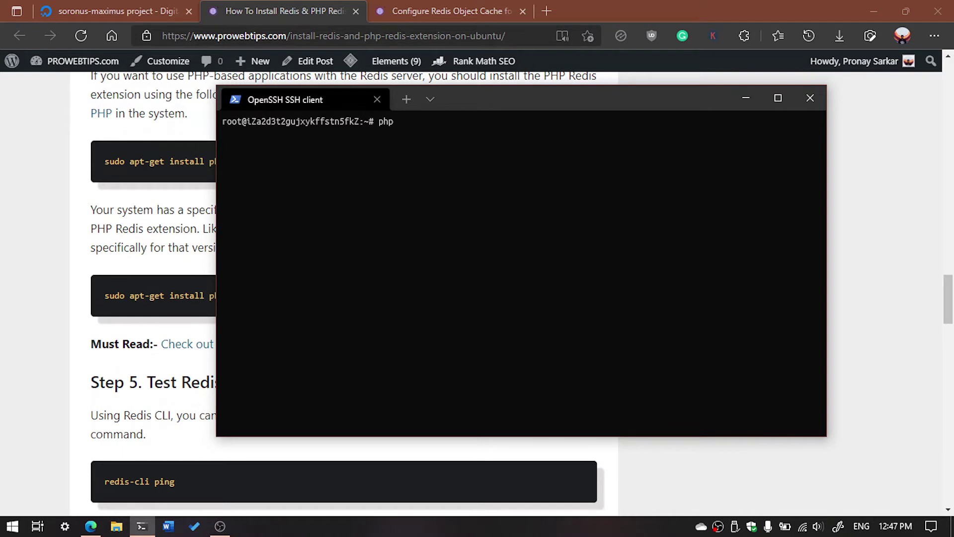
type(" -n")
key("BackSpace")
type("m")
key("Return")
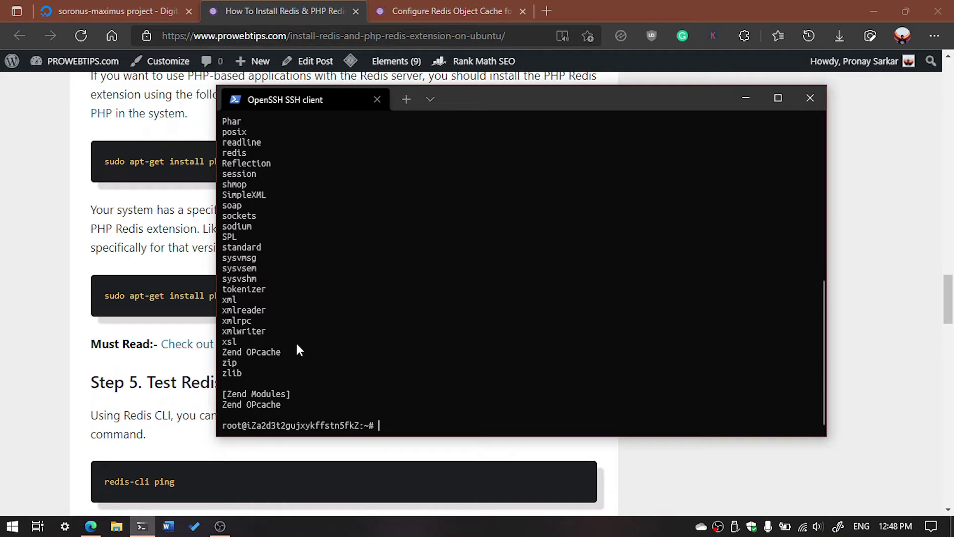
scroll(265, 384, "up", 1)
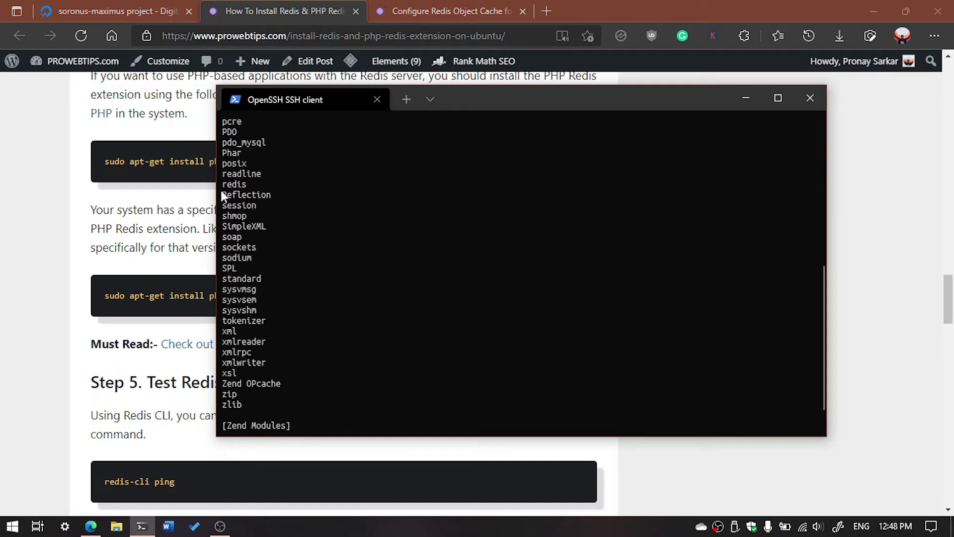
left_click(323, 185)
scroll(350, 248, "down", 1)
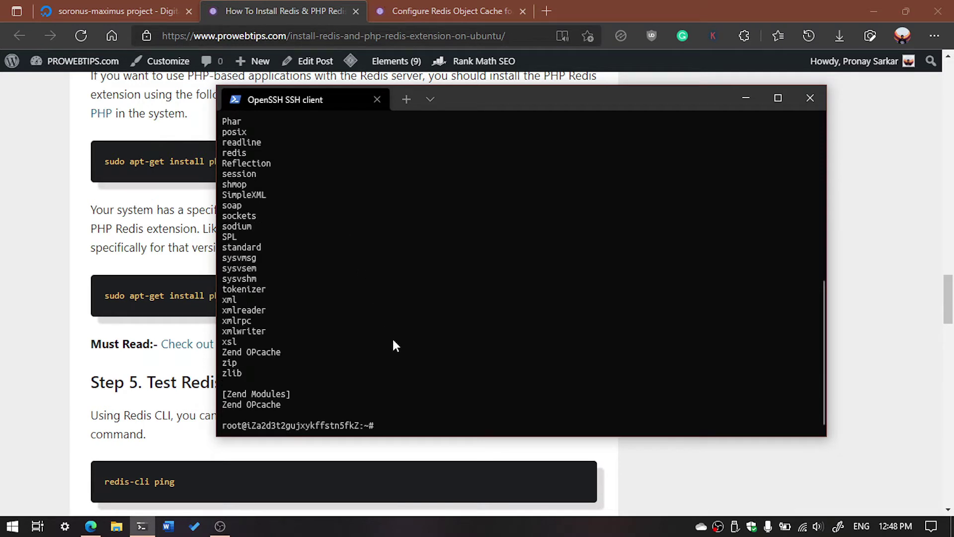
type("clear")
key("Return")
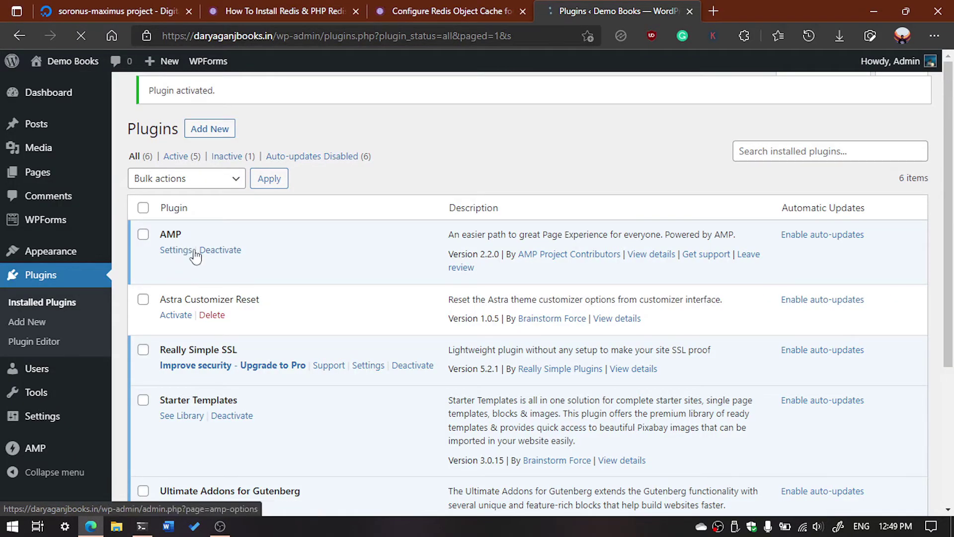
- Search Plugins > Add New for 'redi', then install and activate Redis Object Cache
left_click(169, 245)
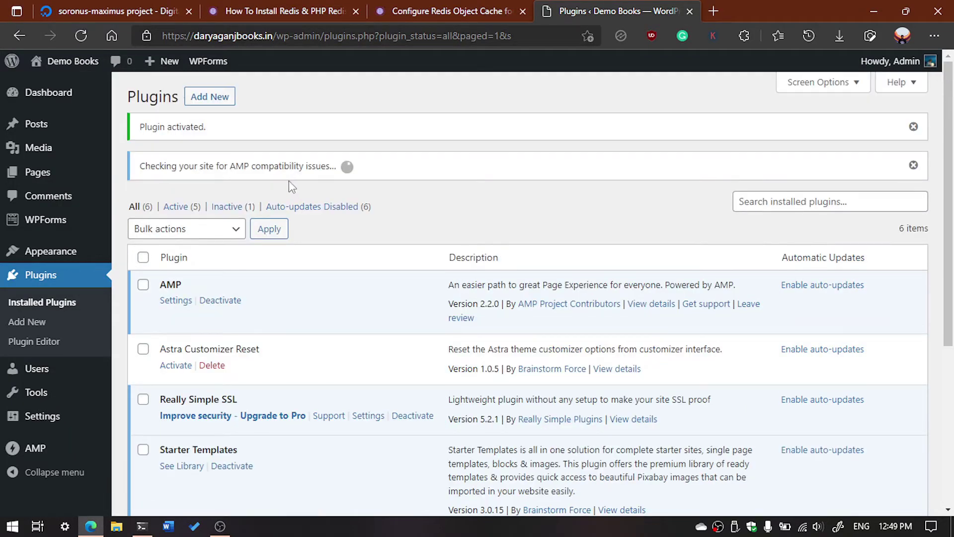
left_click(141, 525)
left_click(91, 526)
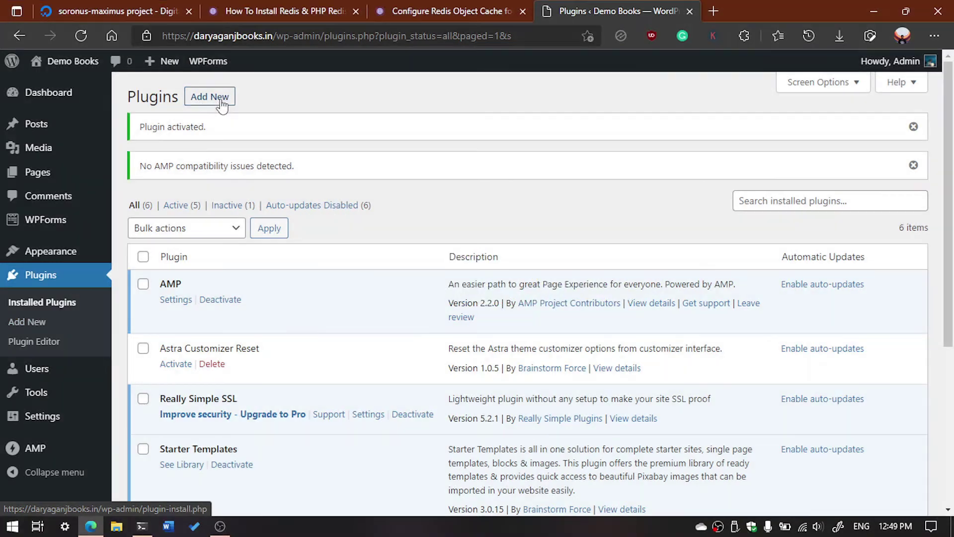
left_click(227, 101)
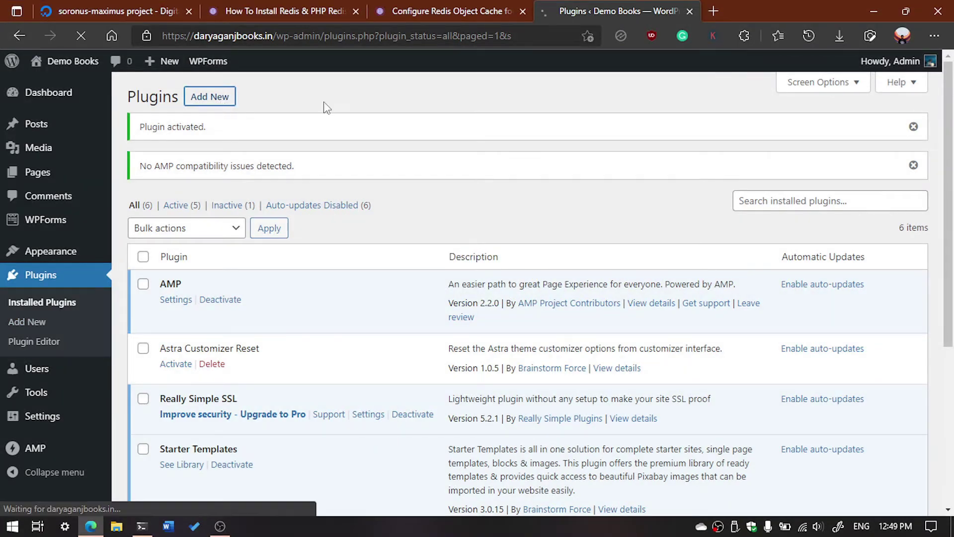
left_click(760, 135)
type("redis")
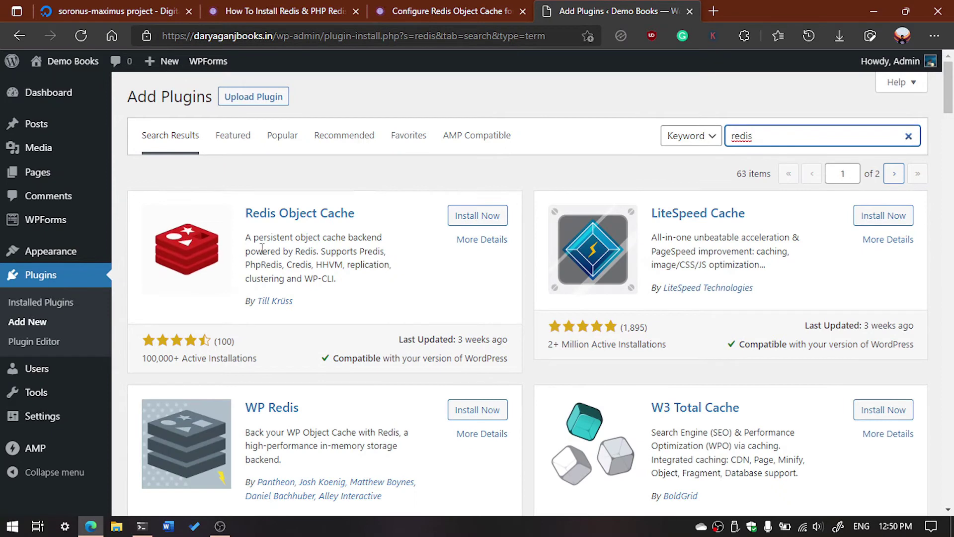
left_click(470, 219)
scroll(460, 340, "down", 5)
scroll(356, 241, "up", 5)
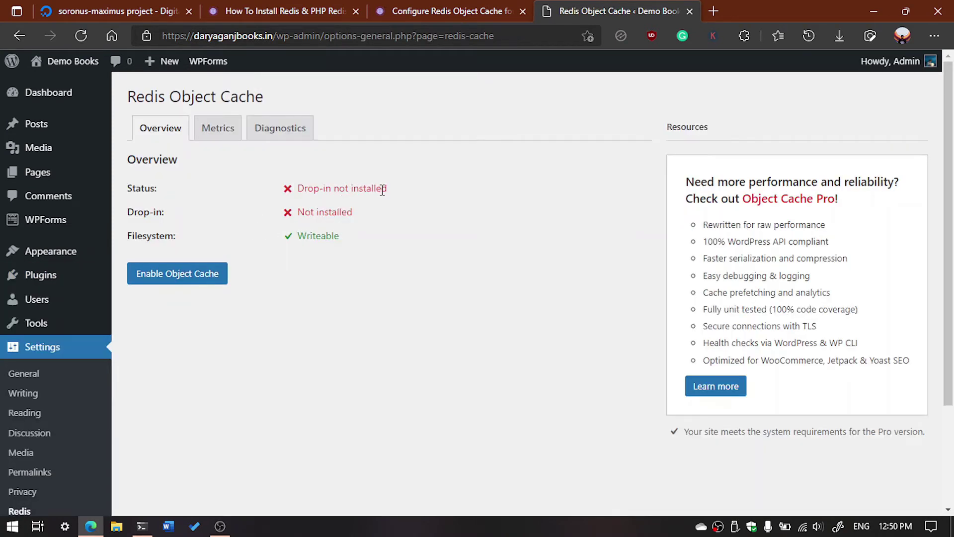
- Enable the Redis object cache from the plugin's Overview tab
left_click(280, 128)
left_click(160, 129)
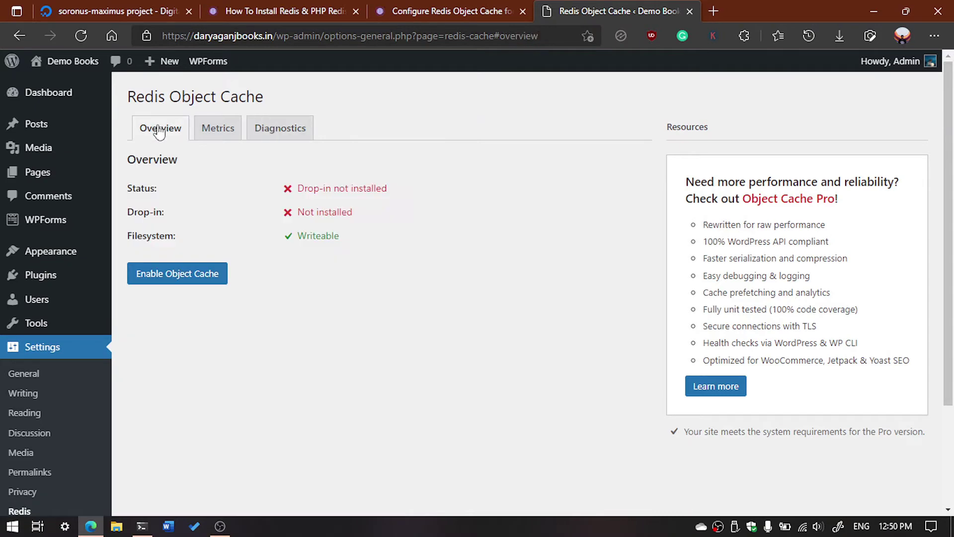
left_click(193, 280)
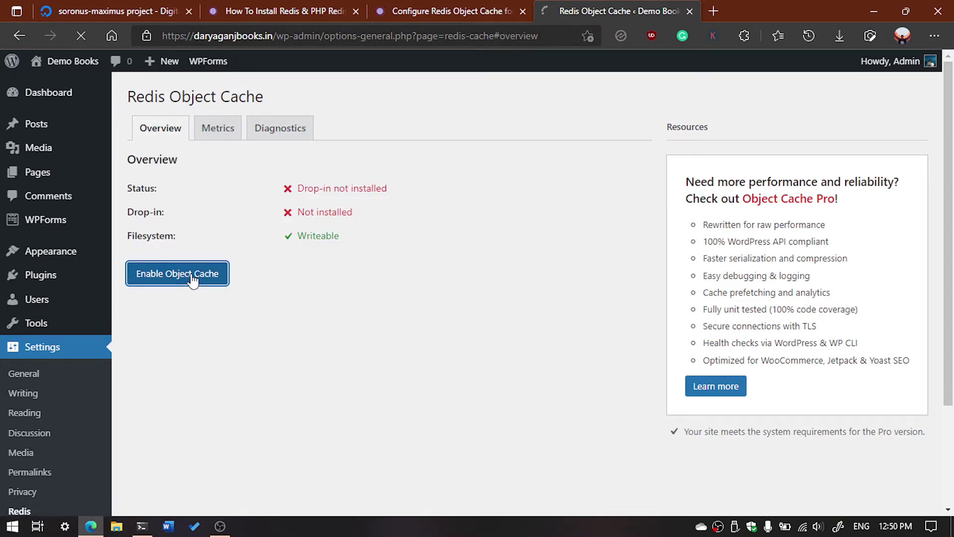
scroll(302, 185, "down", 3)
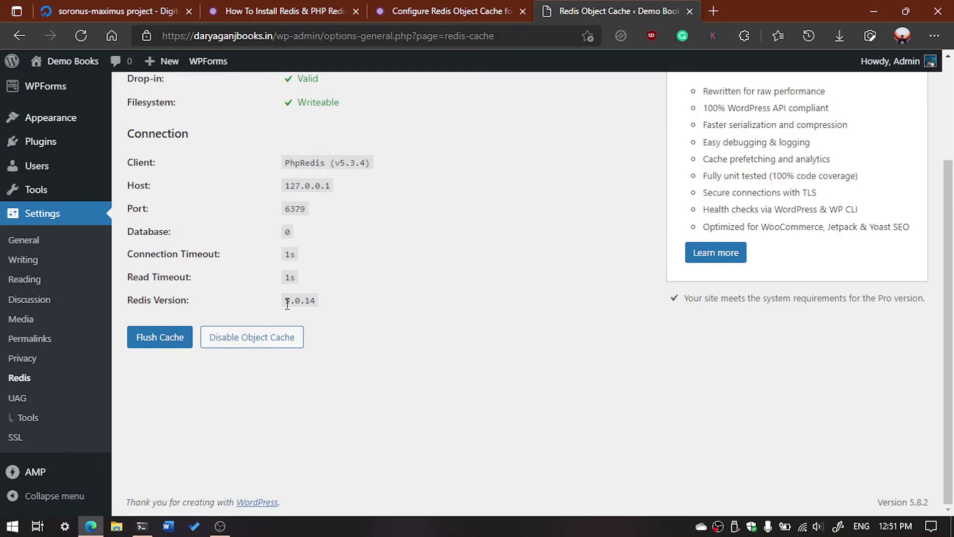
scroll(174, 281, "up", 3)
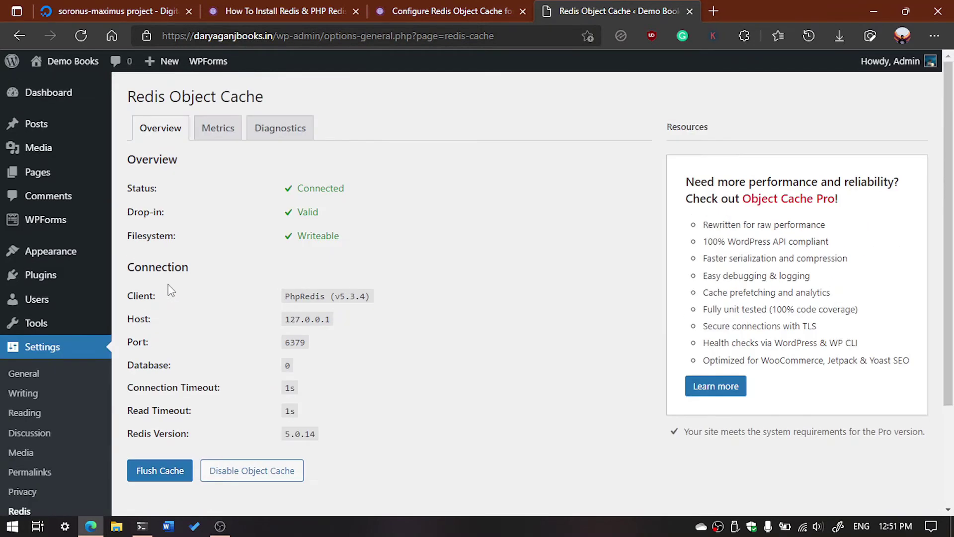
- Review the Diagnostics report showing Redis connected with a valid drop-in
left_click(285, 135)
scroll(279, 416, "down", 3)
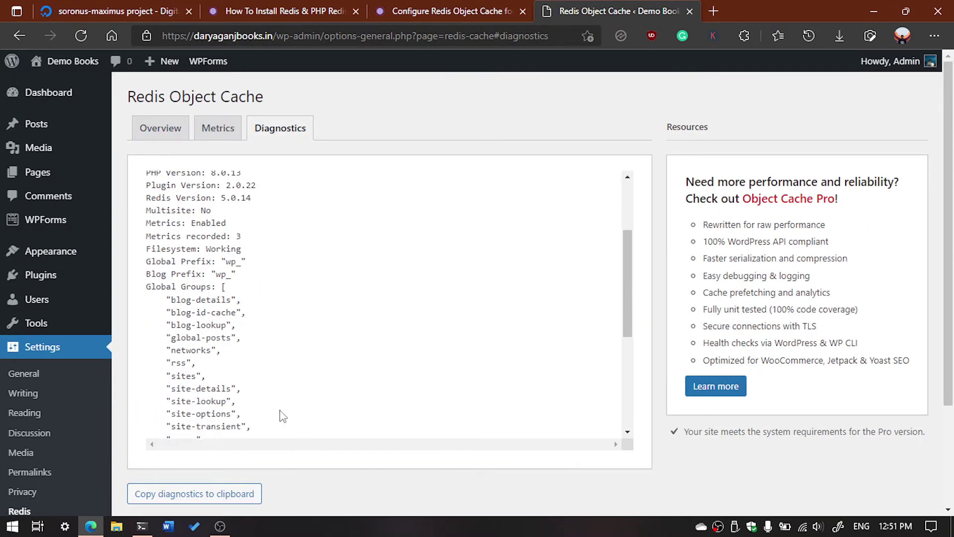
scroll(268, 399, "down", 5)
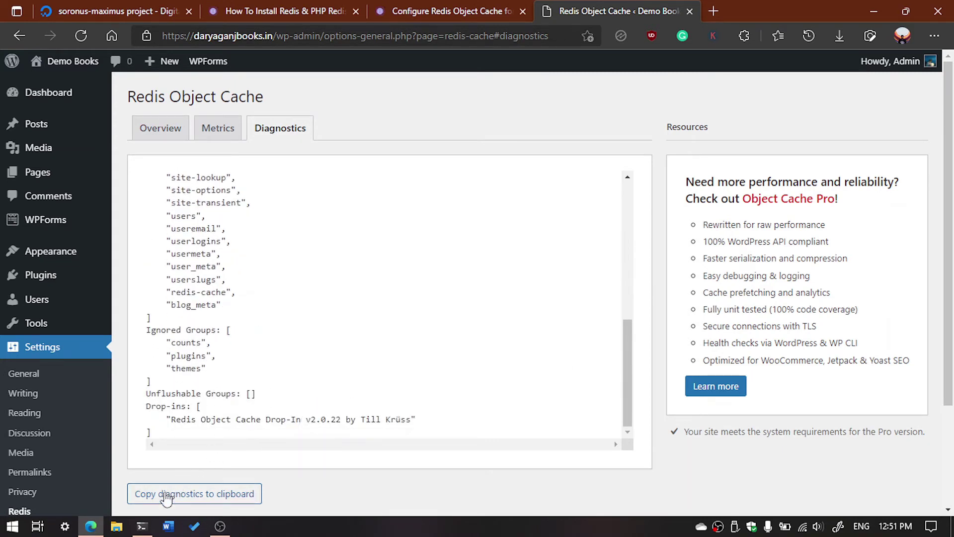
left_click(143, 526)
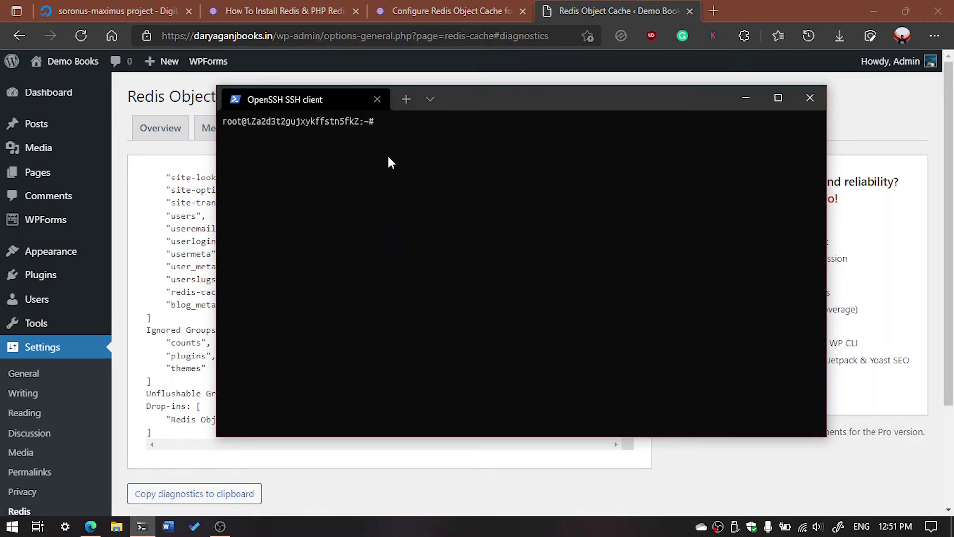
- Start 'redis-cli monitor' and load the Demo Books homepage in a new tab to generate cache traffic
type("redis")
type("-cl")
type("i monitor")
key("Return")
left_click_drag(558, 106, 444, 118)
mouse_move(69, 69)
left_click(61, 95, "ctrl")
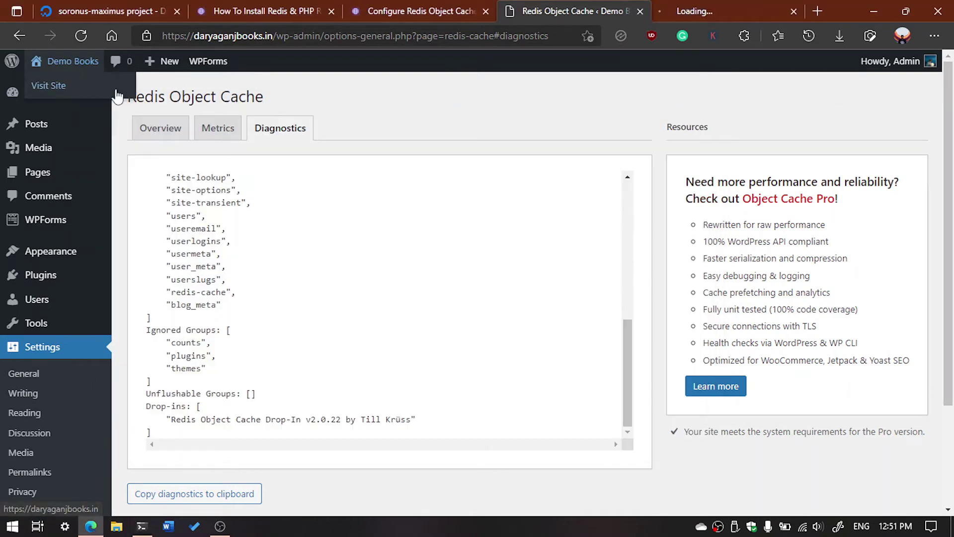
key("ctrl+Tab")
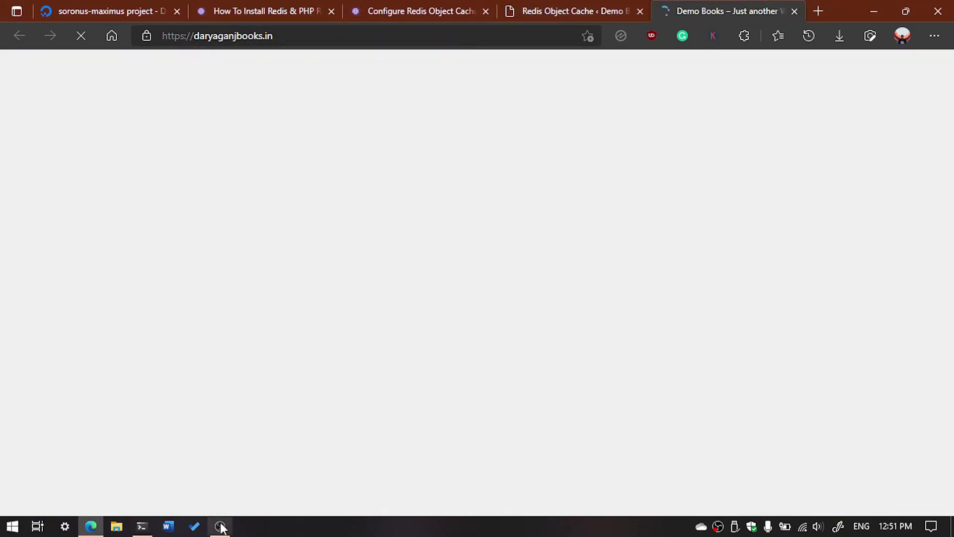
left_click(141, 526)
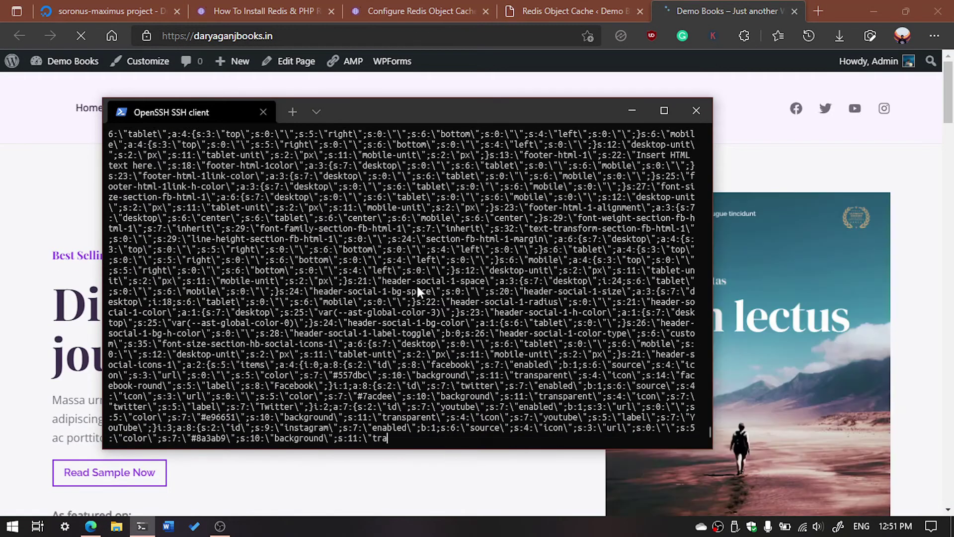
left_click(500, 475)
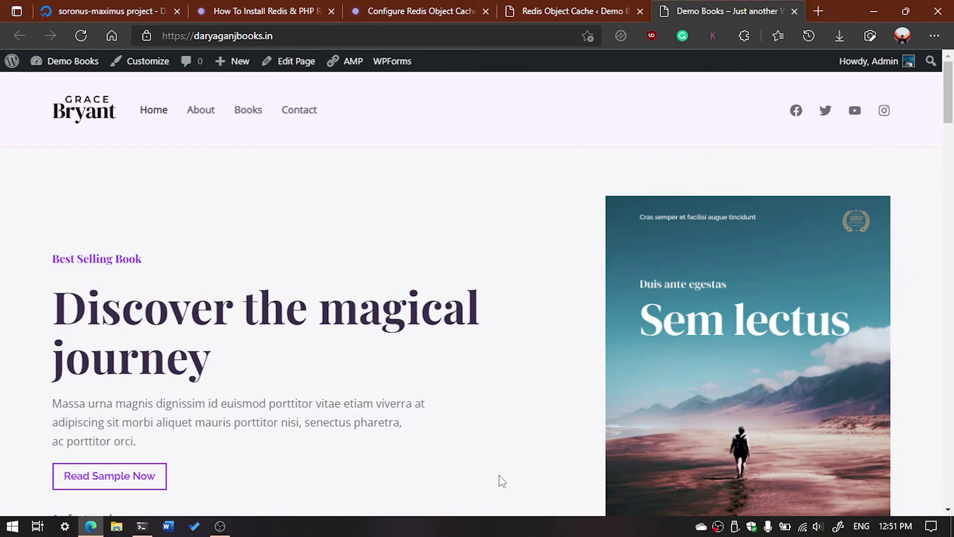
scroll(395, 426, "down", 8)
scroll(404, 315, "down", 10)
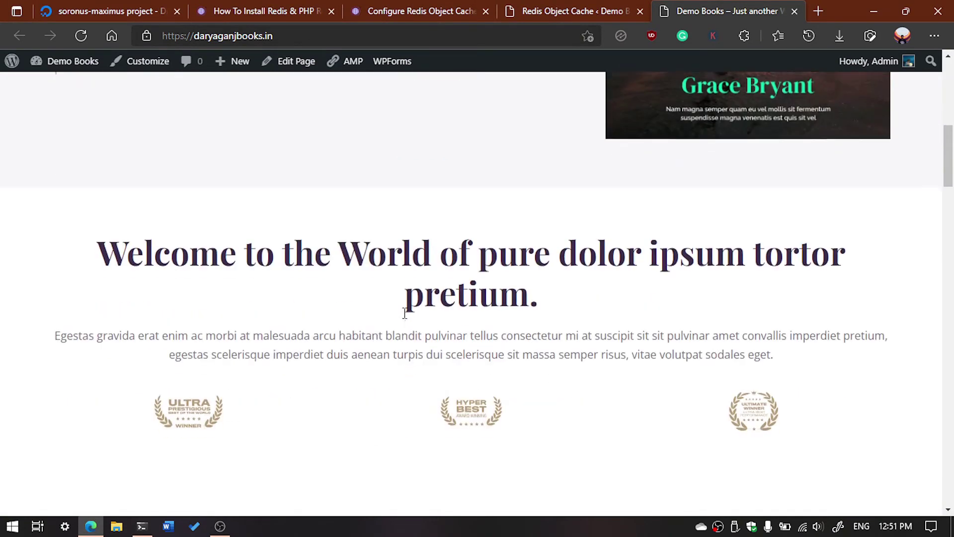
scroll(318, 283, "down", 8)
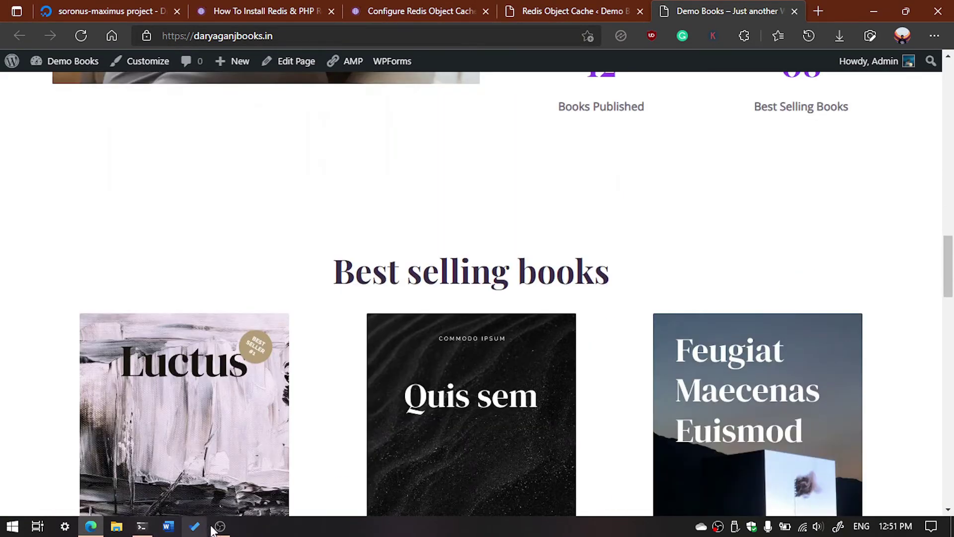
- Stop the Redis monitor with Ctrl+C, clear the screen, and return to the Redis Object Cache diagnostics
left_click(149, 528)
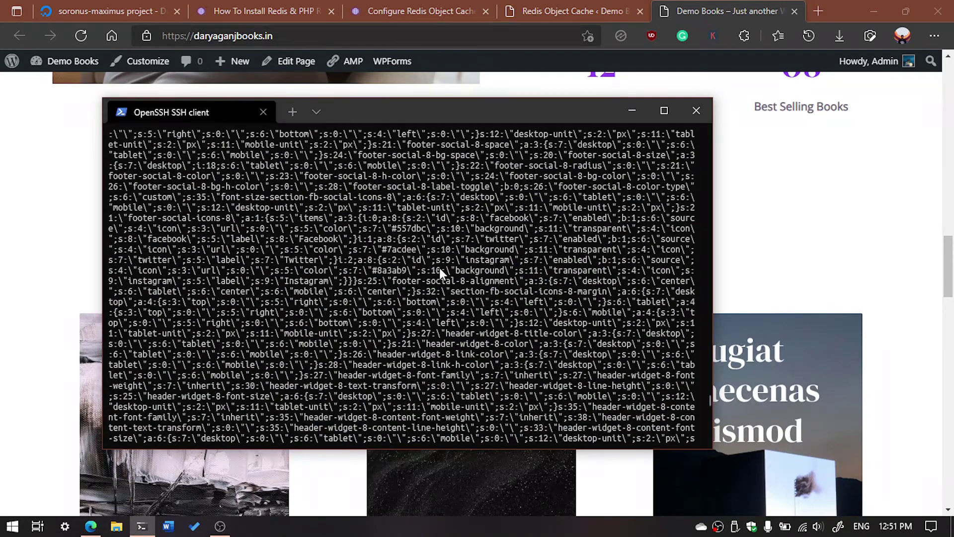
key("ctrl+c")
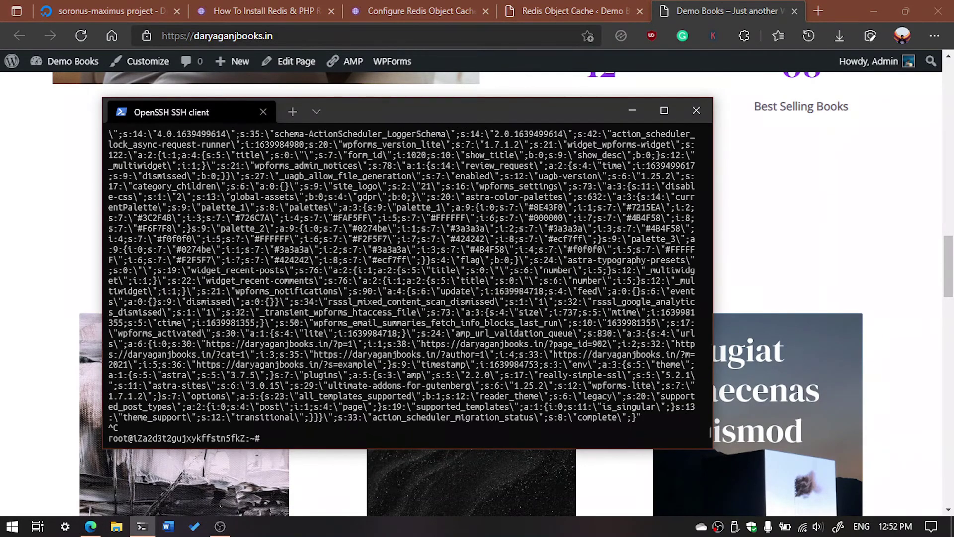
type("cler")
key("Return")
type("clear")
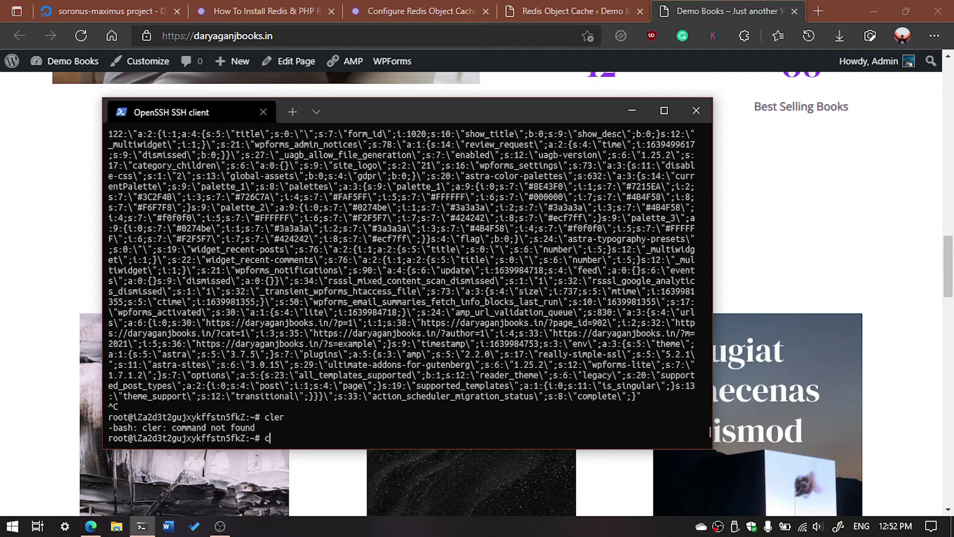
key("Return")
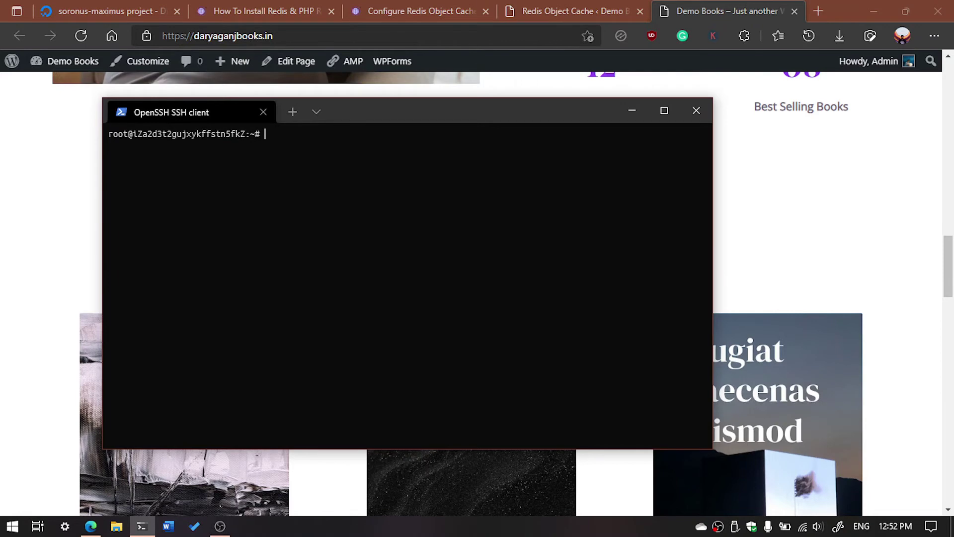
left_click(631, 109)
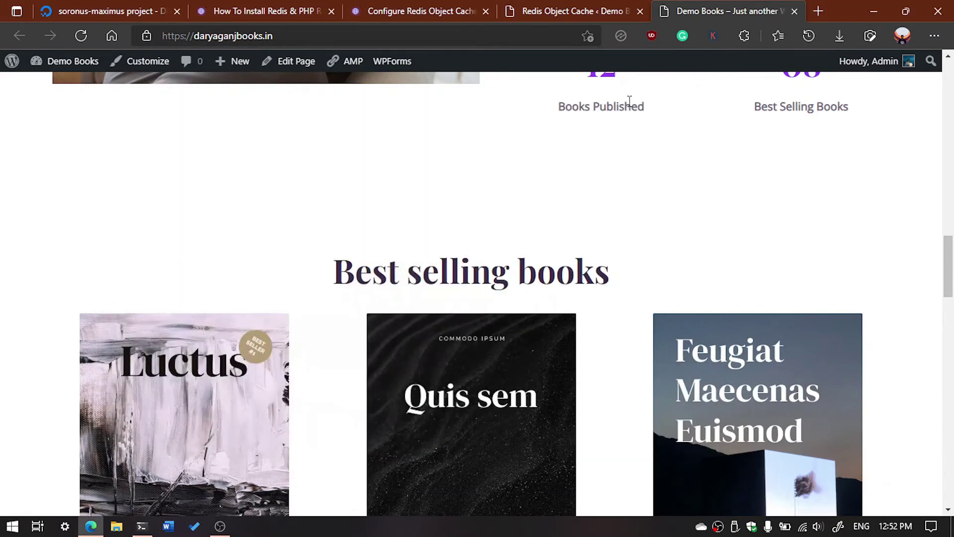
scroll(306, 254, "down", 5)
left_click(612, 11)
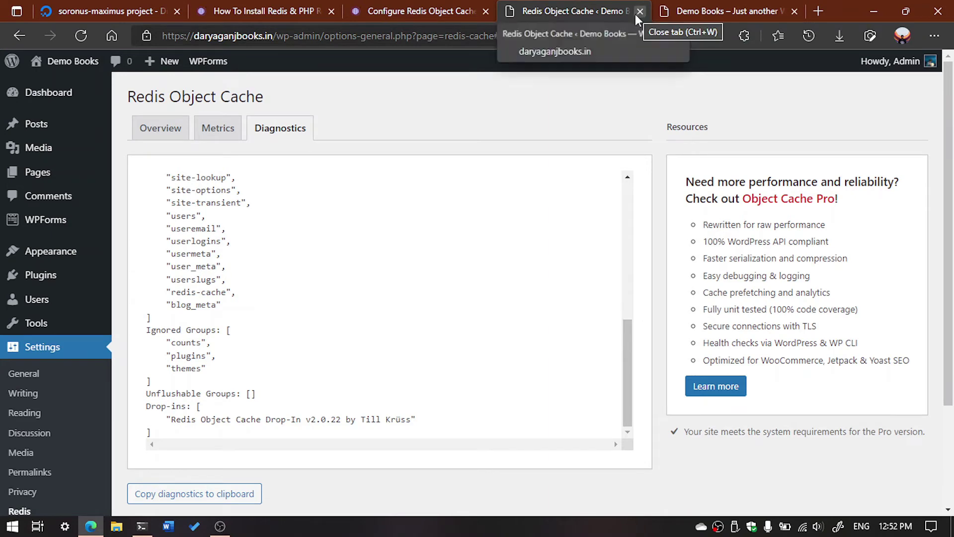
- In a new tab, log into cPanel from the Clouds > cPanel Login bookmark and scroll to Software
left_click(736, 12)
left_click(818, 10)
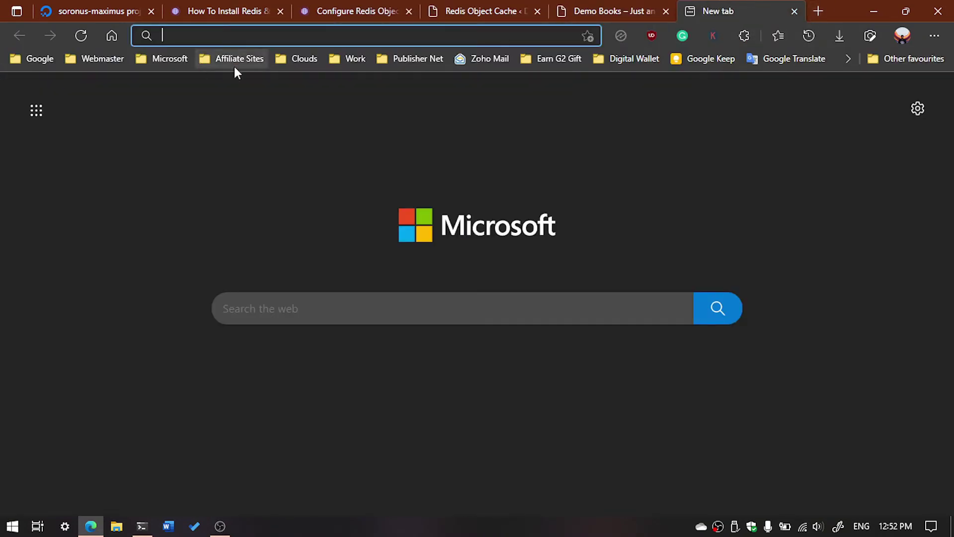
left_click(291, 60)
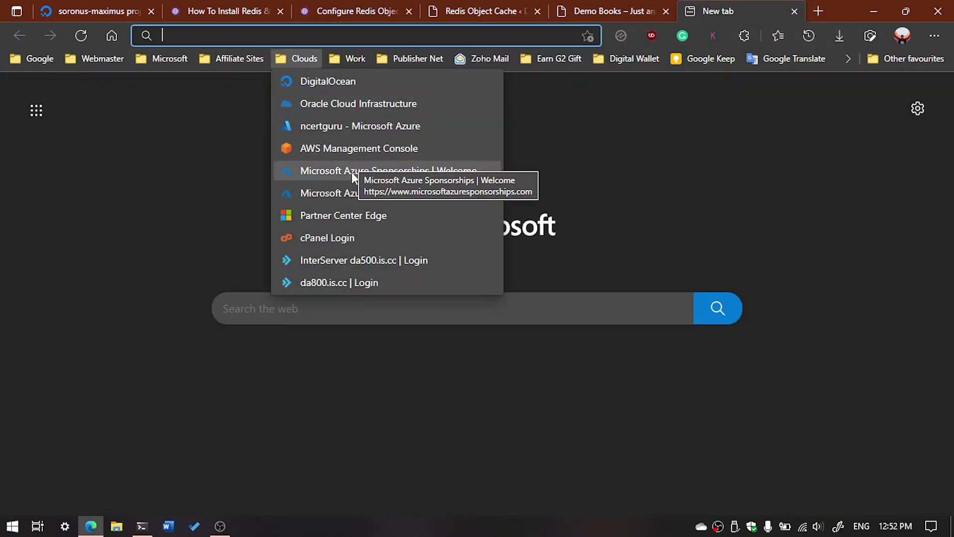
left_click(342, 237)
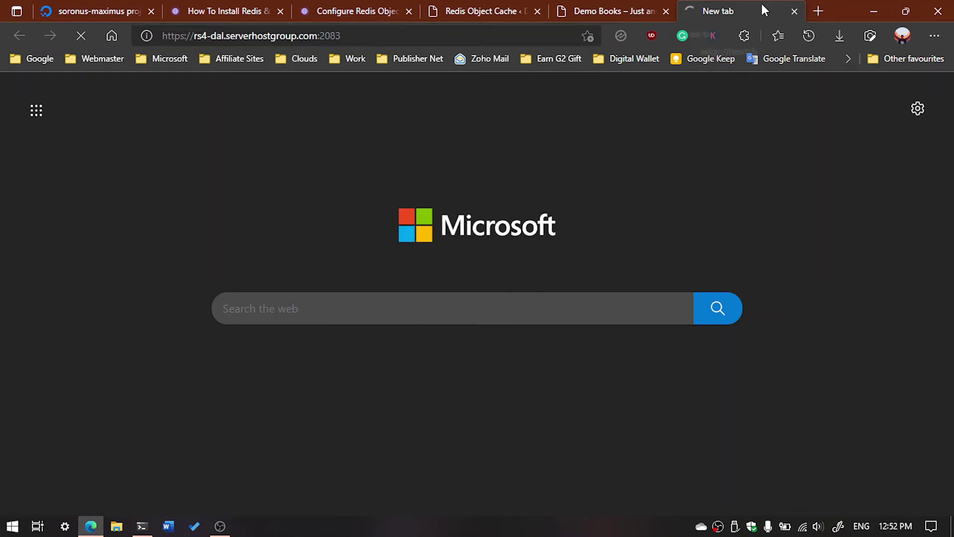
scroll(452, 213, "down", 6)
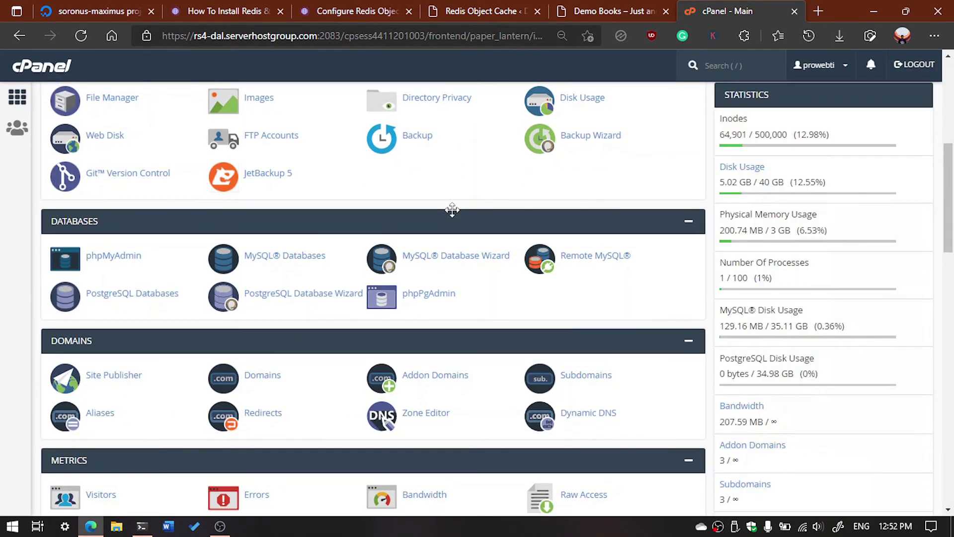
scroll(342, 296, "down", 7)
scroll(624, 370, "down", 2)
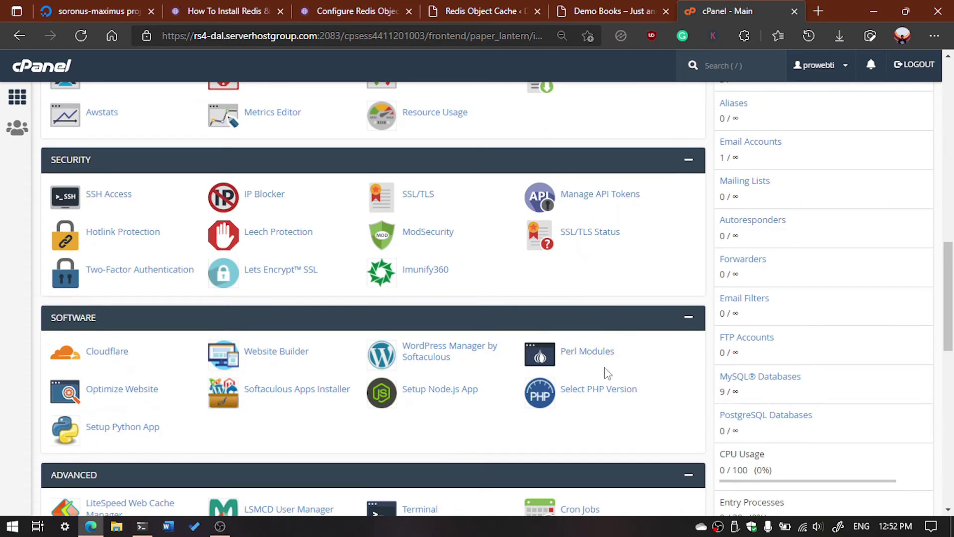
- In Select PHP Version, verify the redis extension is ticked for PHP 7.4
left_click(580, 395)
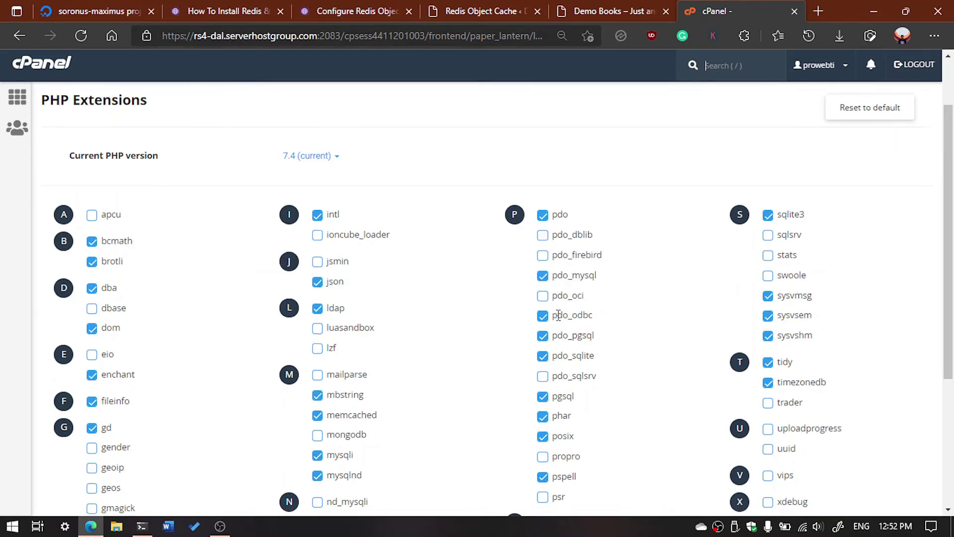
scroll(559, 314, "down", 3)
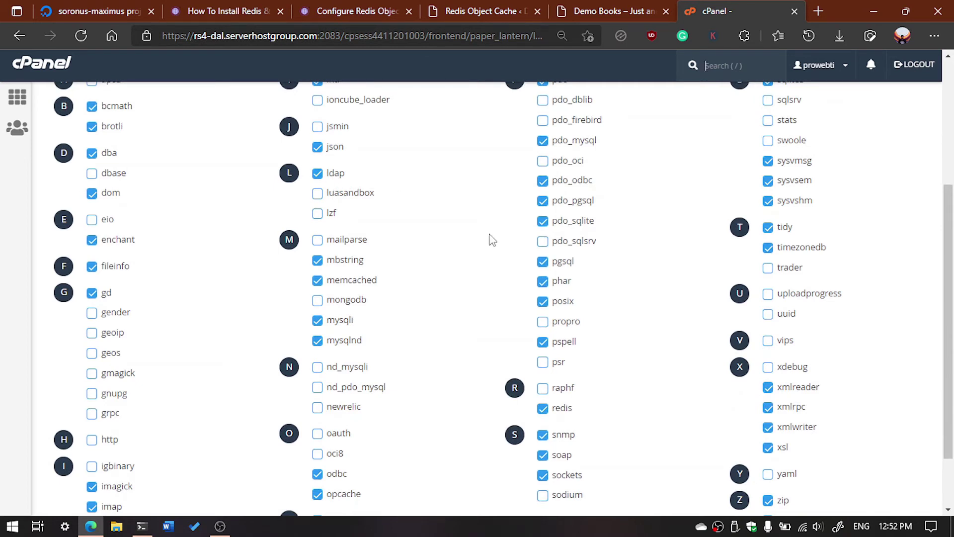
scroll(497, 303, "down", 2)
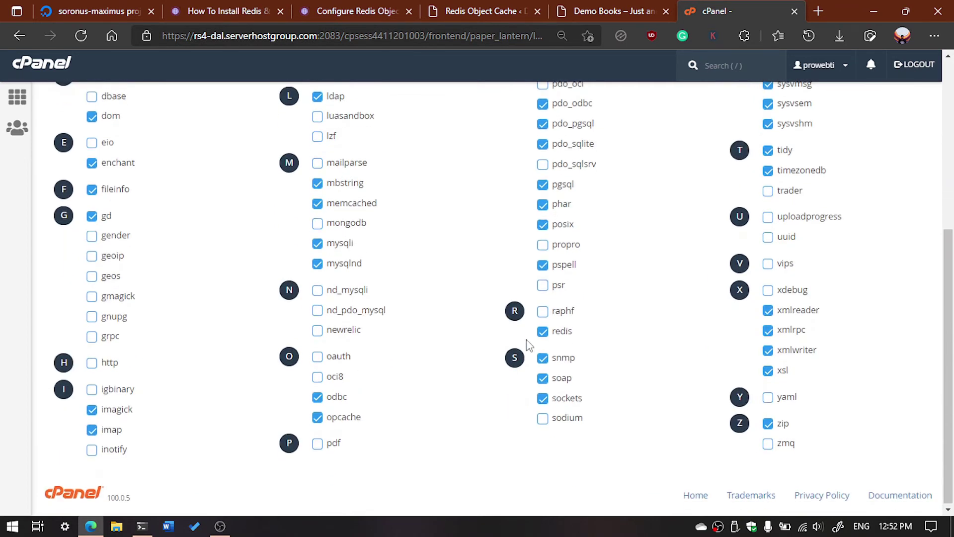
left_click_drag(562, 330, 559, 313)
double_click(555, 331)
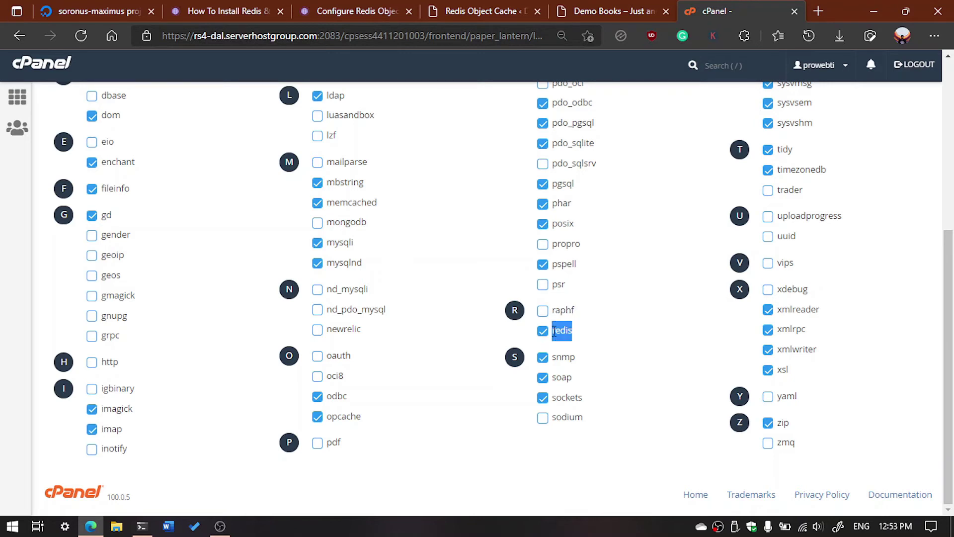
left_click(563, 341)
scroll(562, 336, "up", 5)
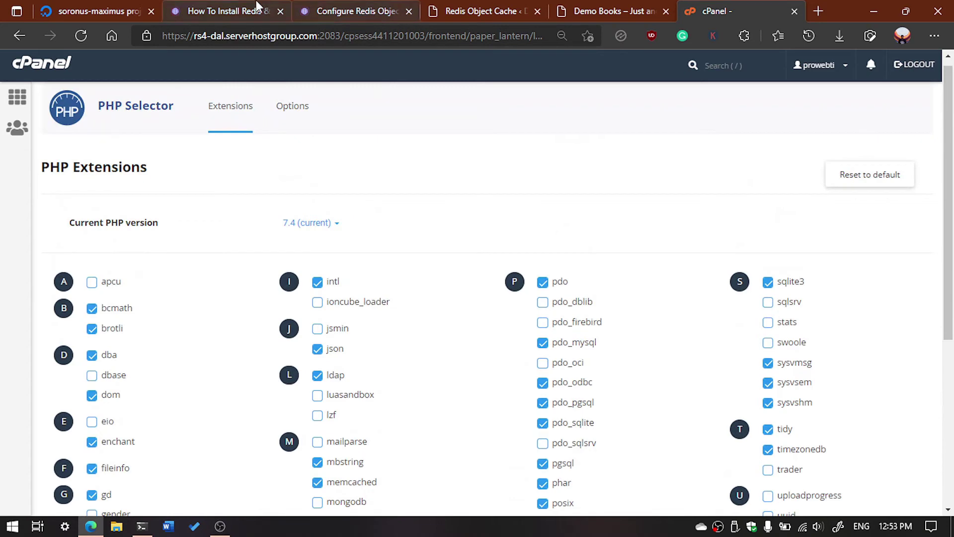
left_click(227, 7)
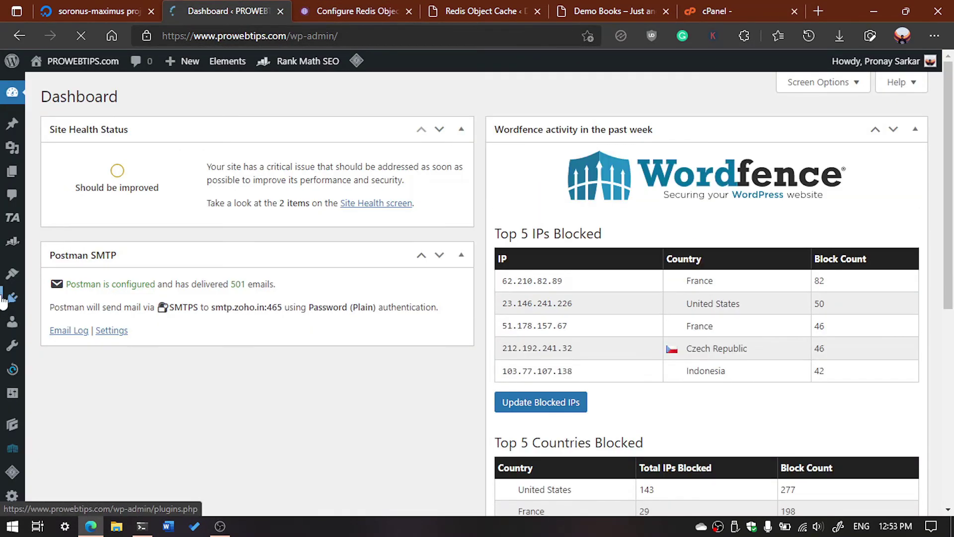
- Go to Plugins > Installed Plugins and open the LiteSpeed Cache Settings link
mouse_move(12, 297)
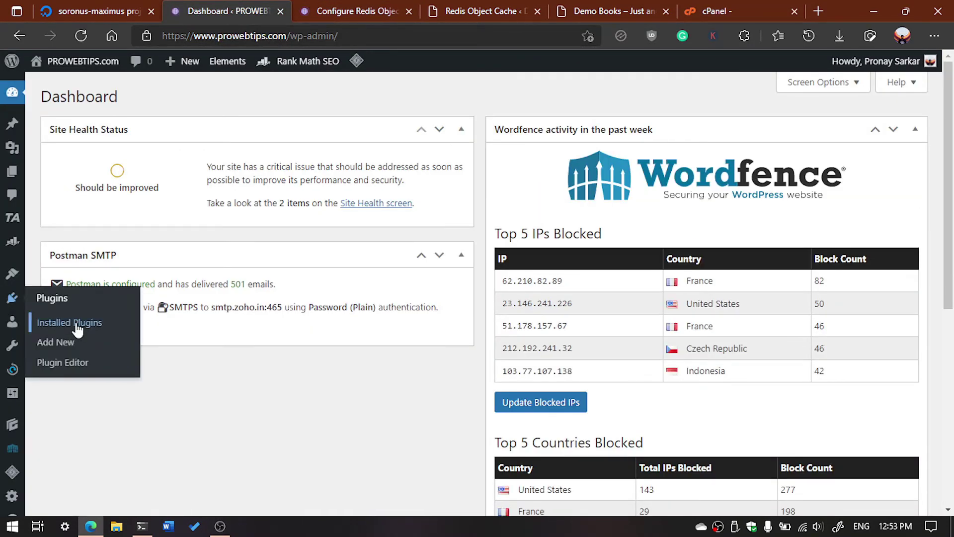
left_click(77, 328)
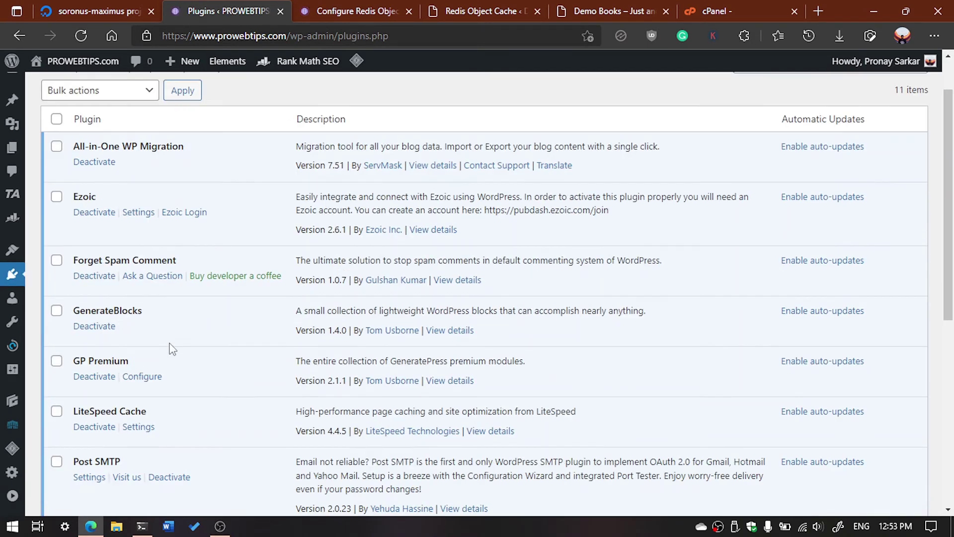
scroll(171, 348, "down", 3)
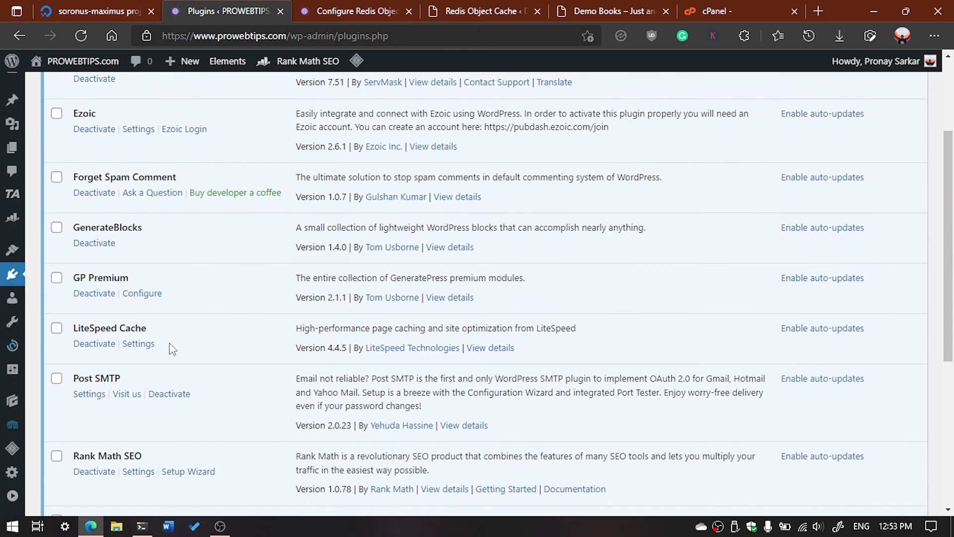
left_click(141, 349)
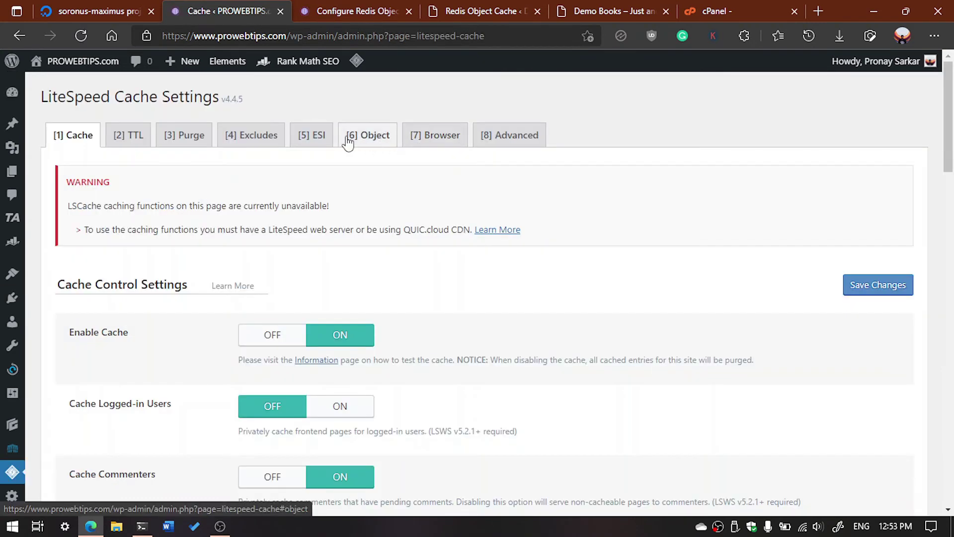
- On LiteSpeed's Object tab, confirm Redis is the object cache method and the connection test passed
left_click(381, 145)
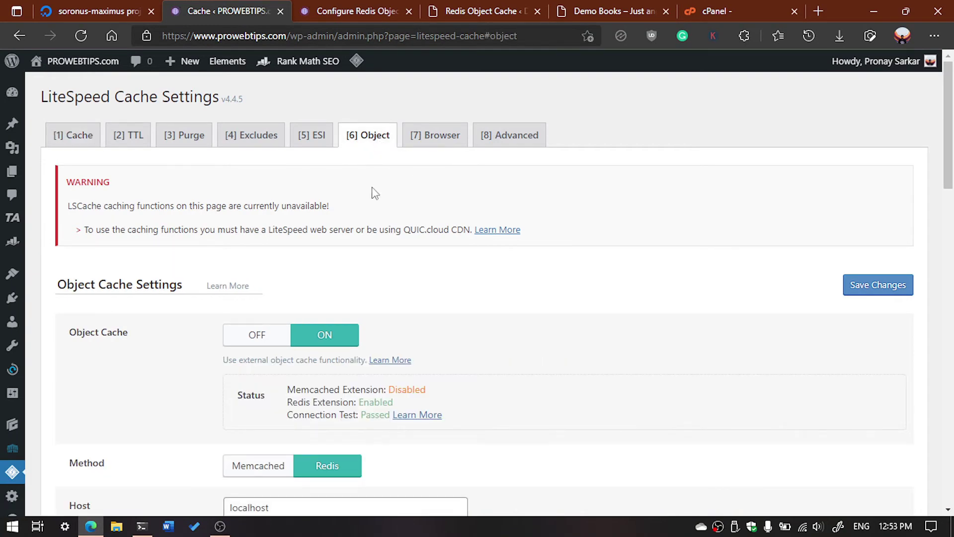
scroll(373, 191, "down", 4)
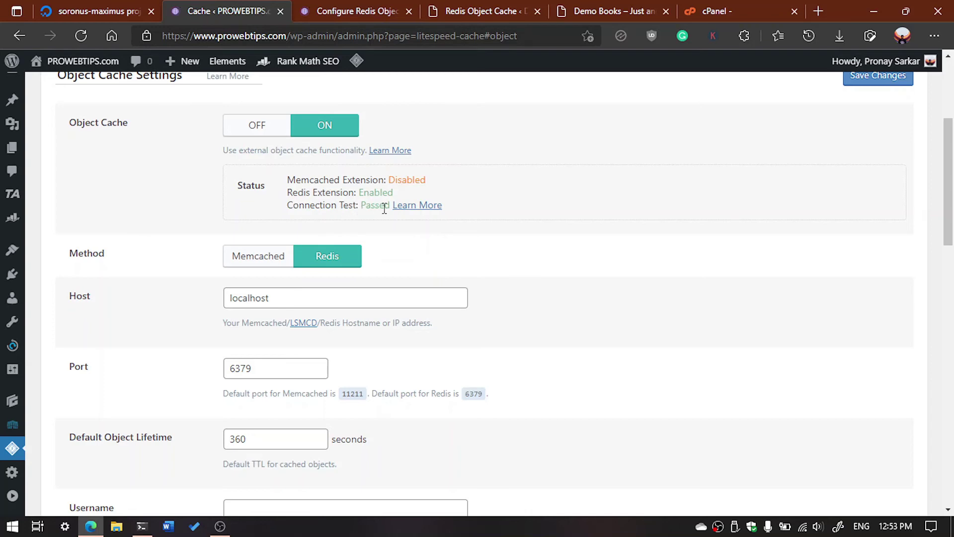
scroll(313, 202, "down", 4)
scroll(330, 149, "up", 3)
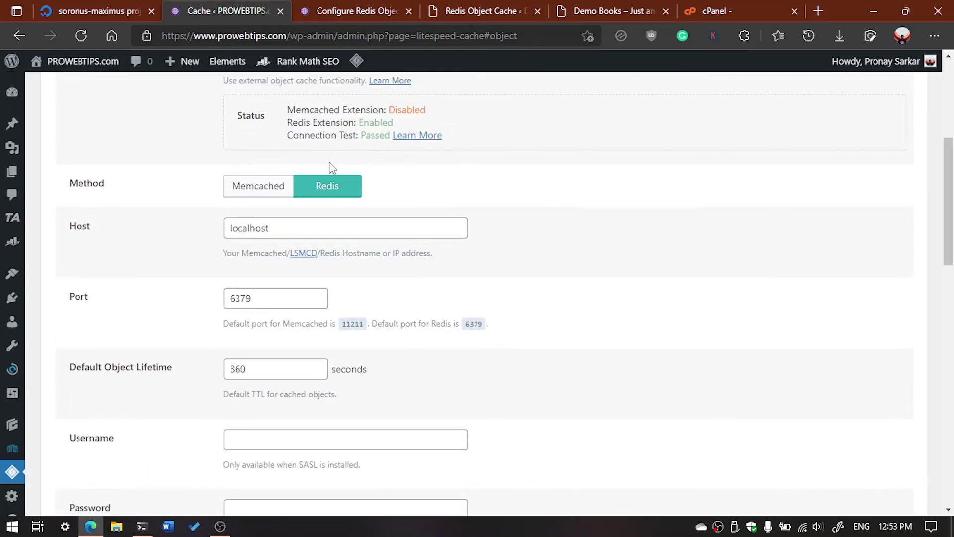
left_click(342, 195)
- Return to cPanel's PHP extensions list showing memcached and redis enabled
left_click(763, 7)
scroll(632, 392, "down", 2)
scroll(634, 398, "down", 4)
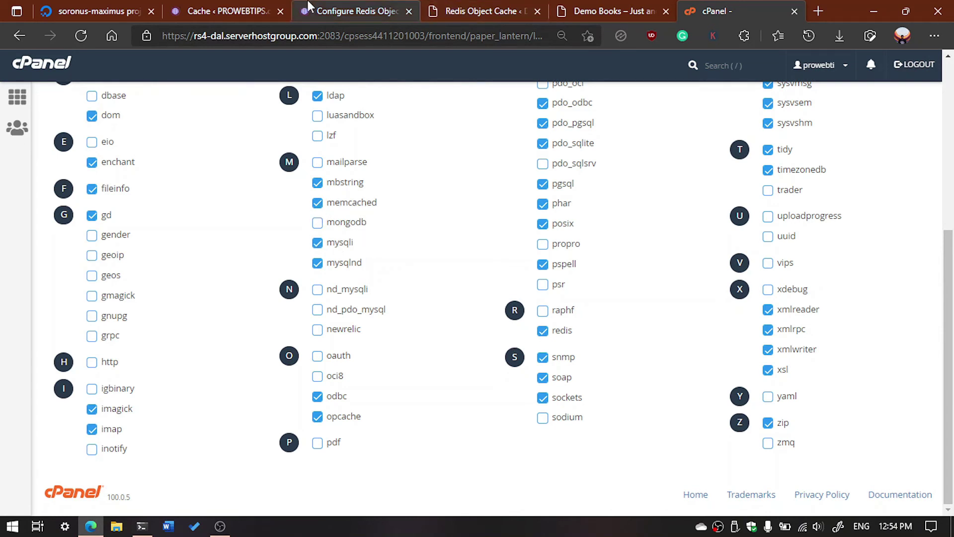
- In LiteSpeed's Object settings, compare the Redis port 6379 with the default port help text
left_click(241, 11)
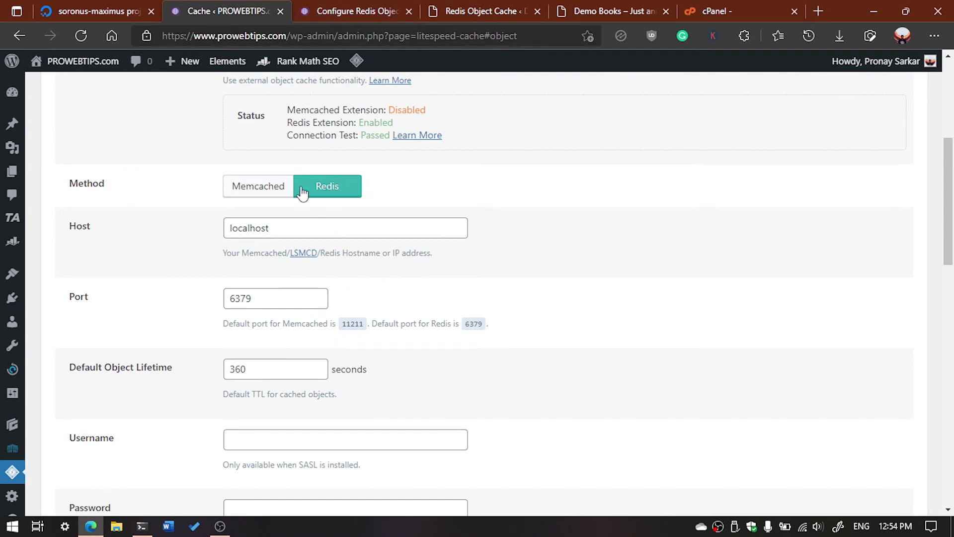
scroll(337, 249, "down", 2)
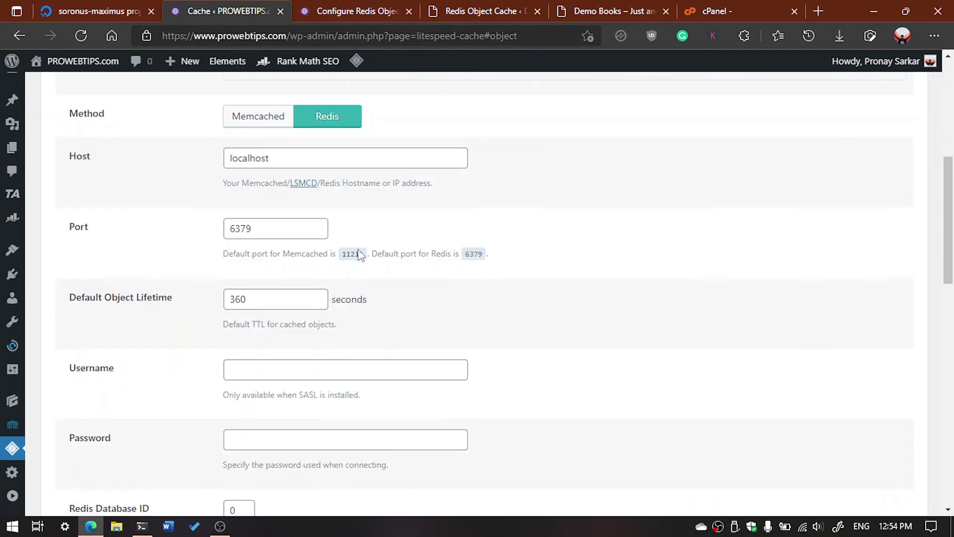
triple_click(474, 255)
left_click(343, 256)
left_click_drag(271, 233, 226, 237)
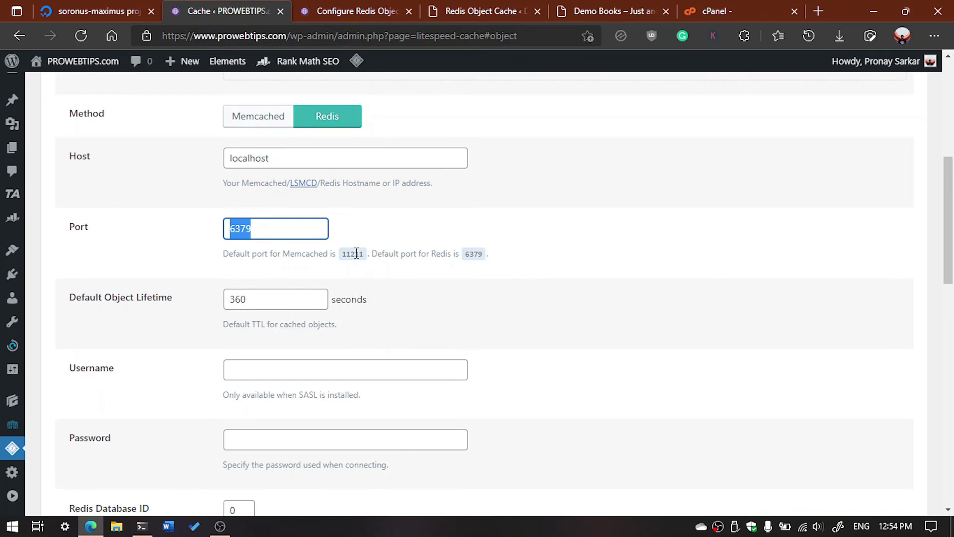
left_click(375, 256)
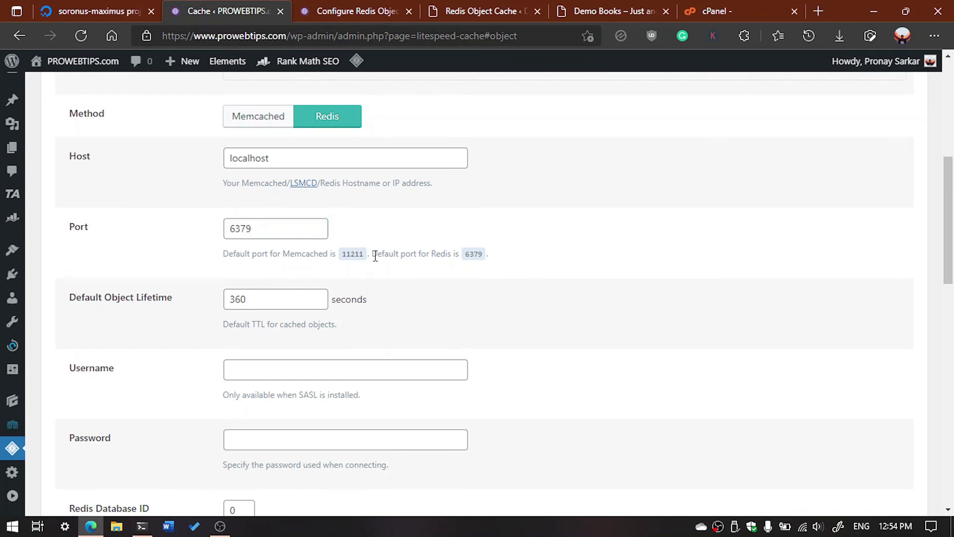
scroll(290, 389, "down", 5)
scroll(571, 481, "up", 10)
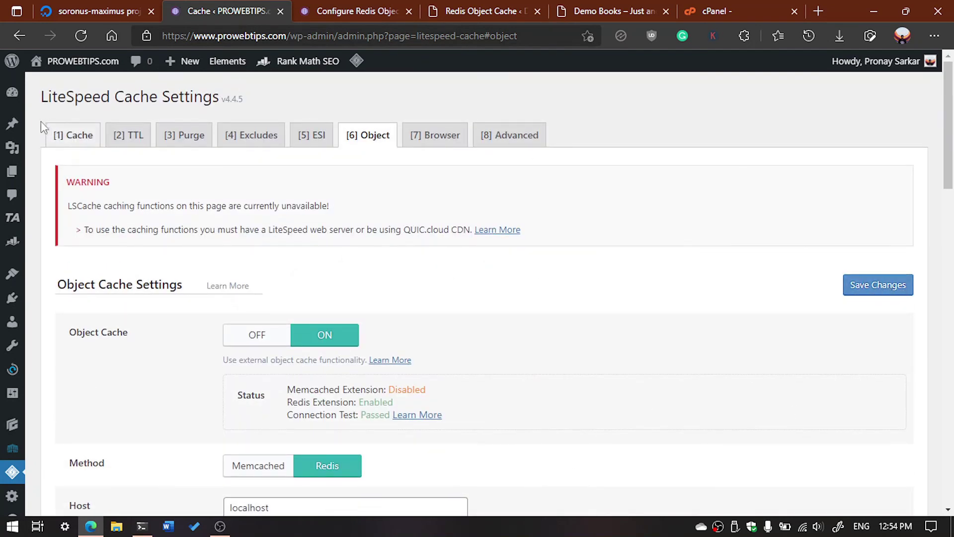
- Filter Installed Plugins by Drop-in (1) to show object-cache.php listed
mouse_move(15, 106)
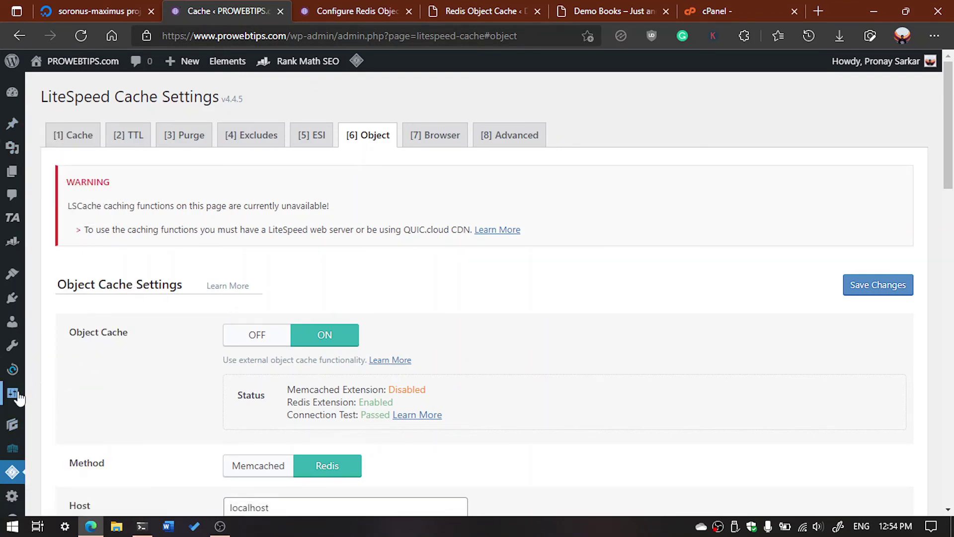
mouse_move(17, 398)
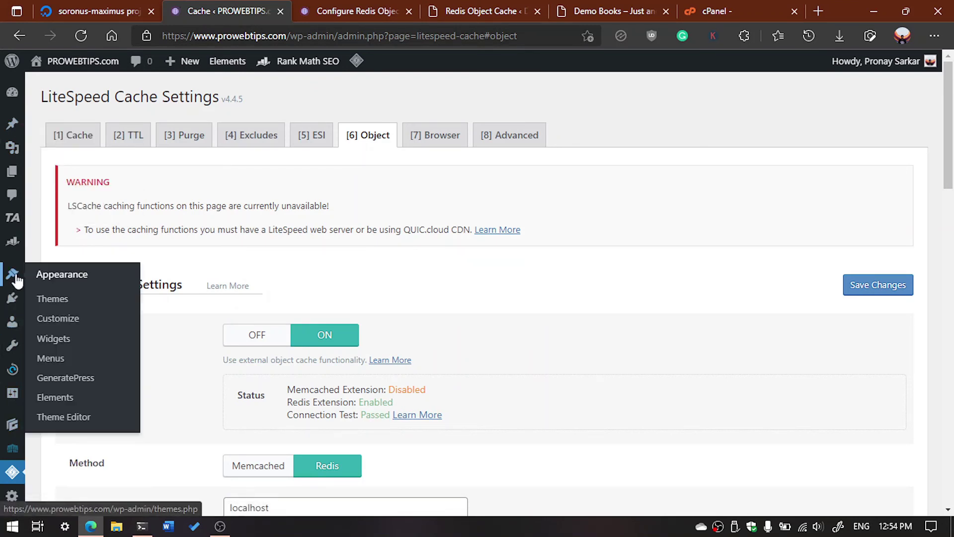
mouse_move(12, 304)
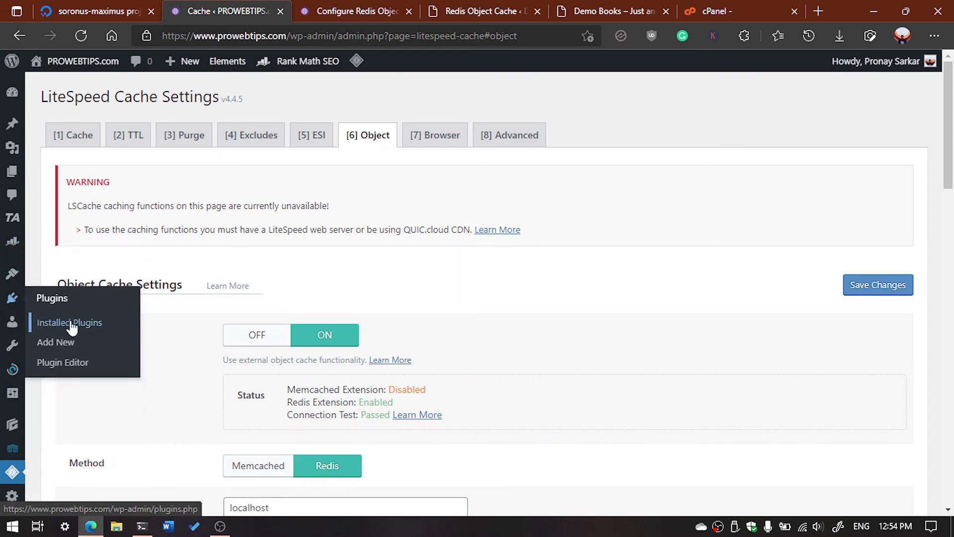
left_click(82, 331)
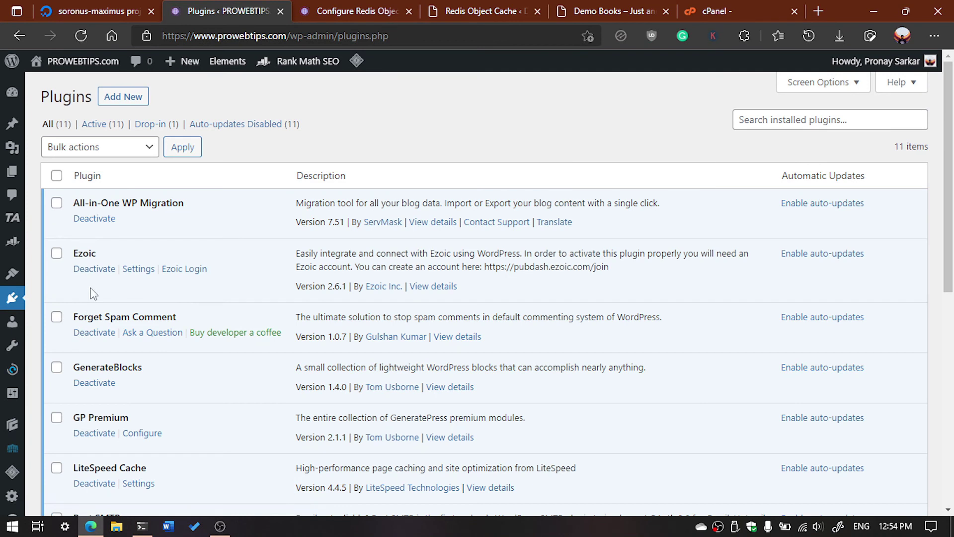
left_click(158, 130)
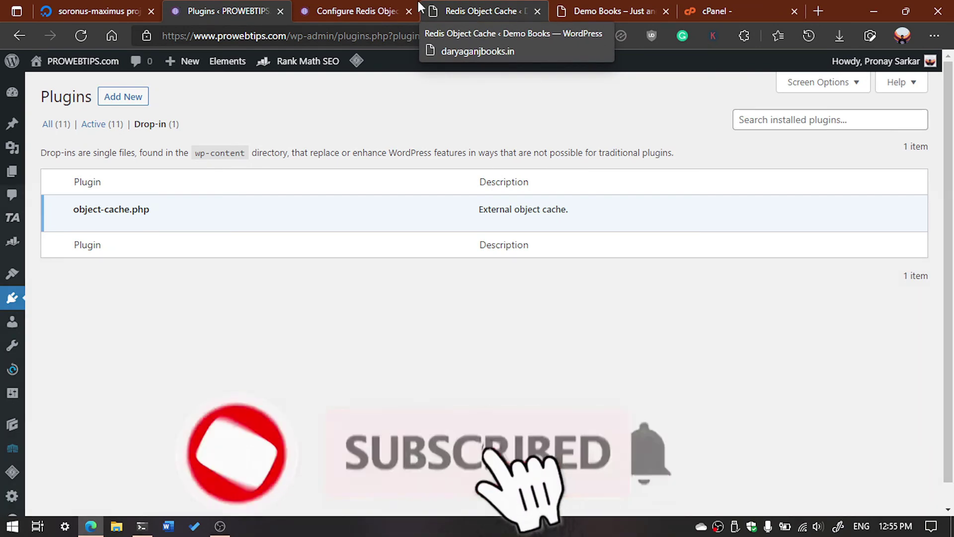
left_click(389, 7)
- Read through the Configure Redis Object Cache for WordPress article down to its Conclusion
scroll(315, 293, "down", 3)
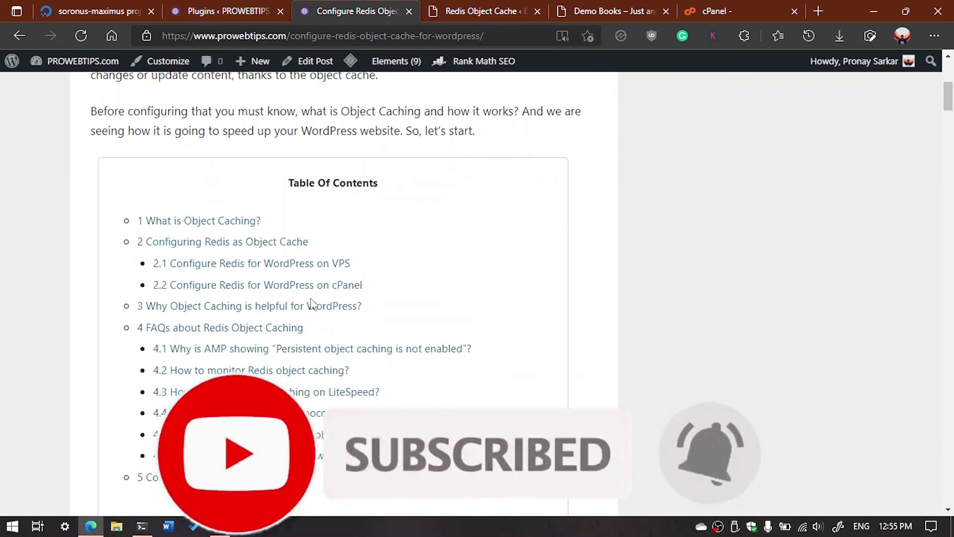
scroll(313, 304, "down", 15)
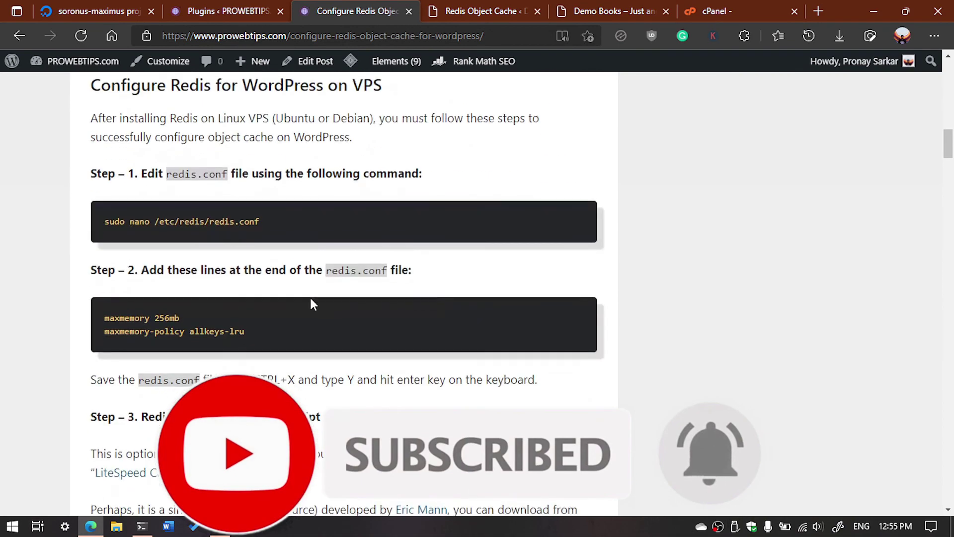
scroll(311, 303, "down", 20)
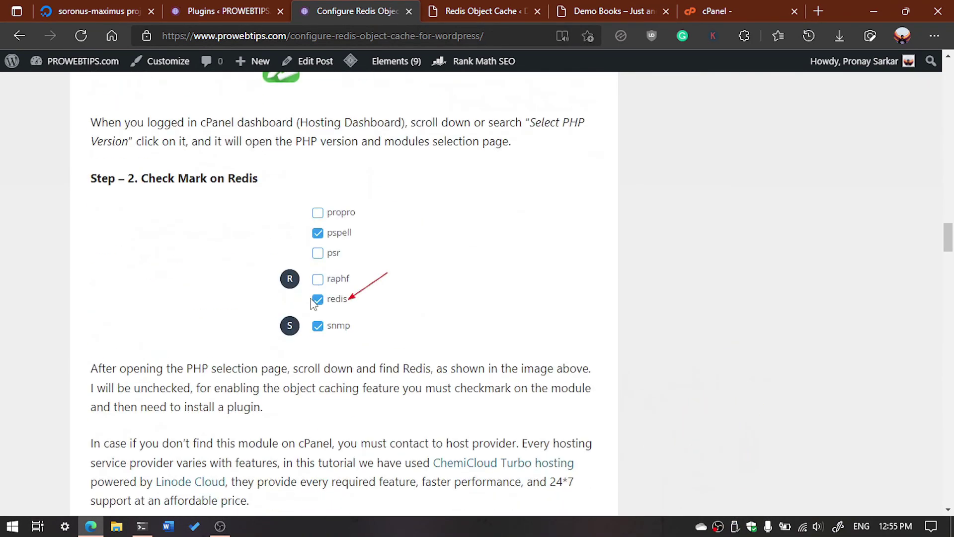
scroll(312, 304, "down", 15)
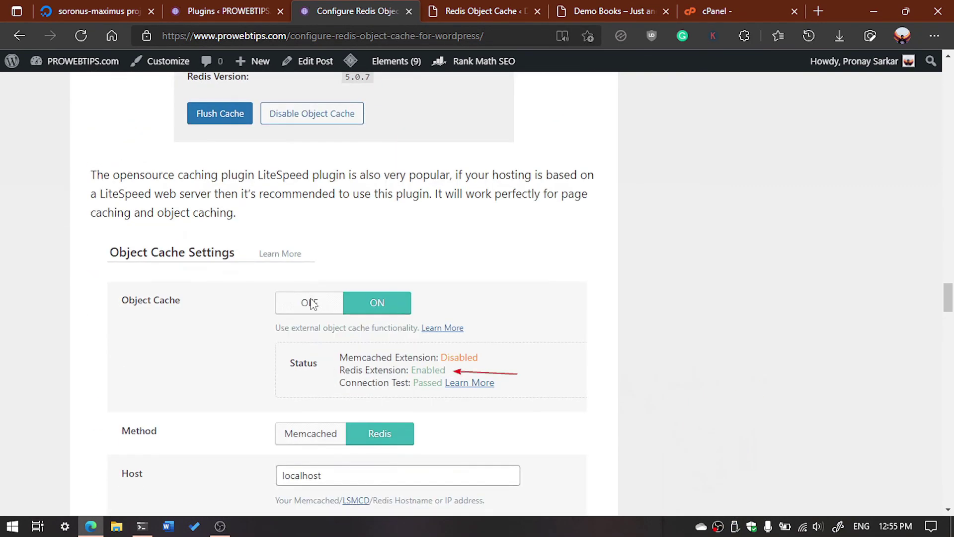
scroll(314, 305, "down", 12)
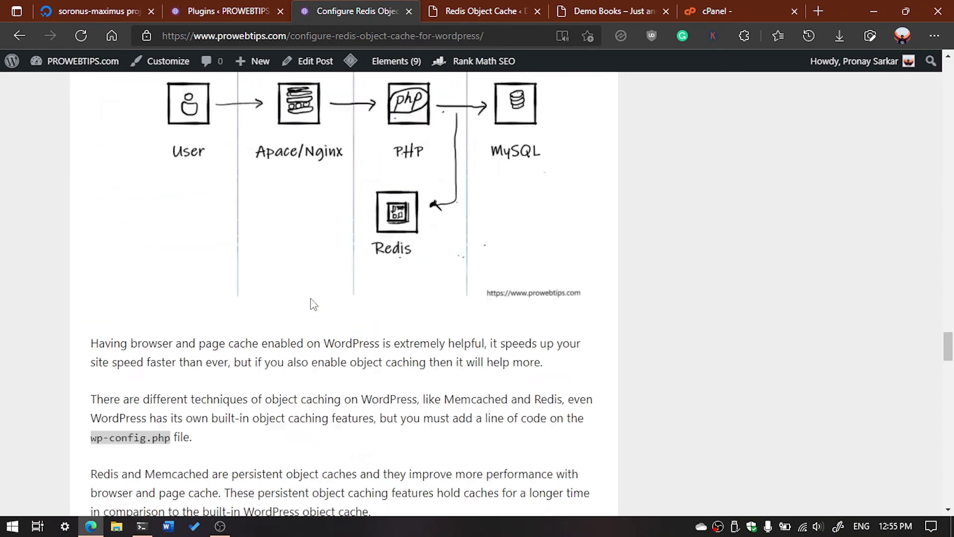
scroll(313, 305, "down", 20)
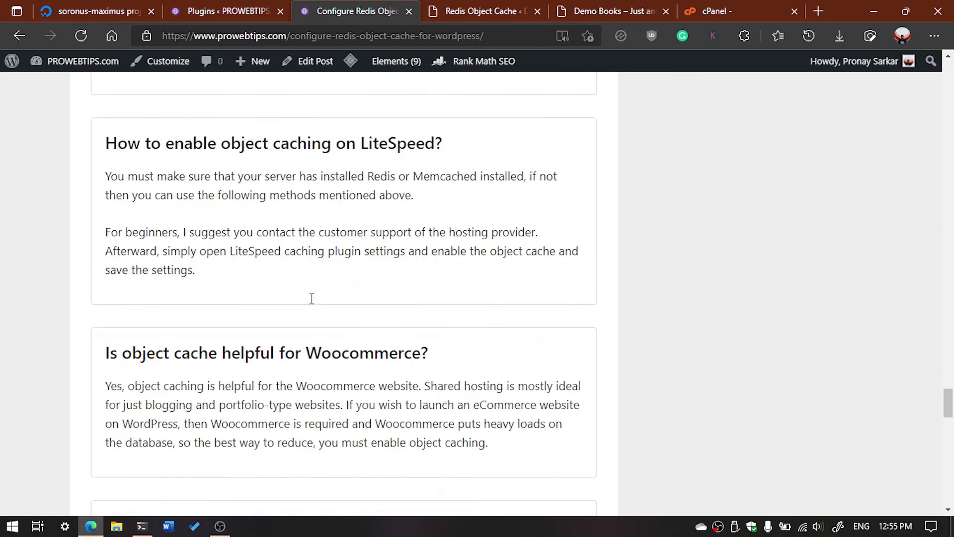
scroll(313, 305, "down", 7)
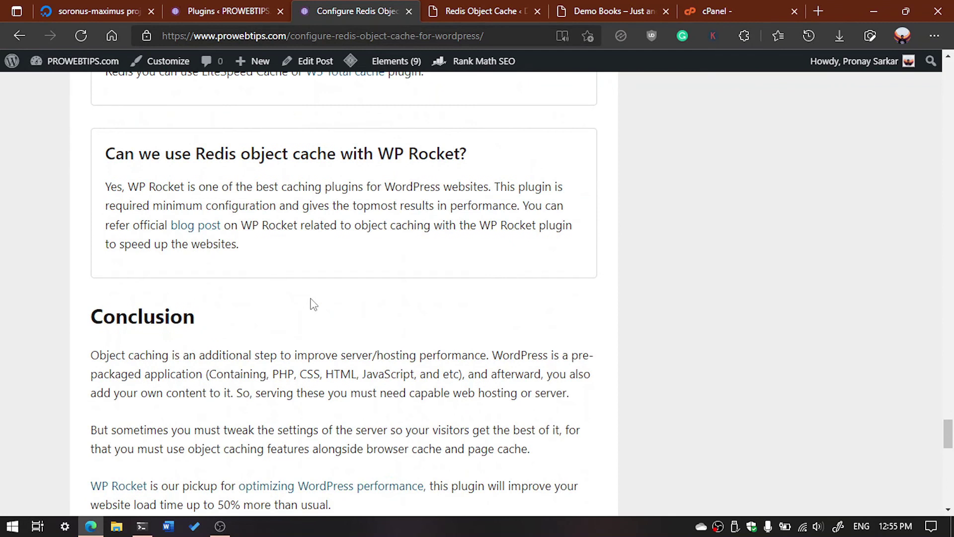